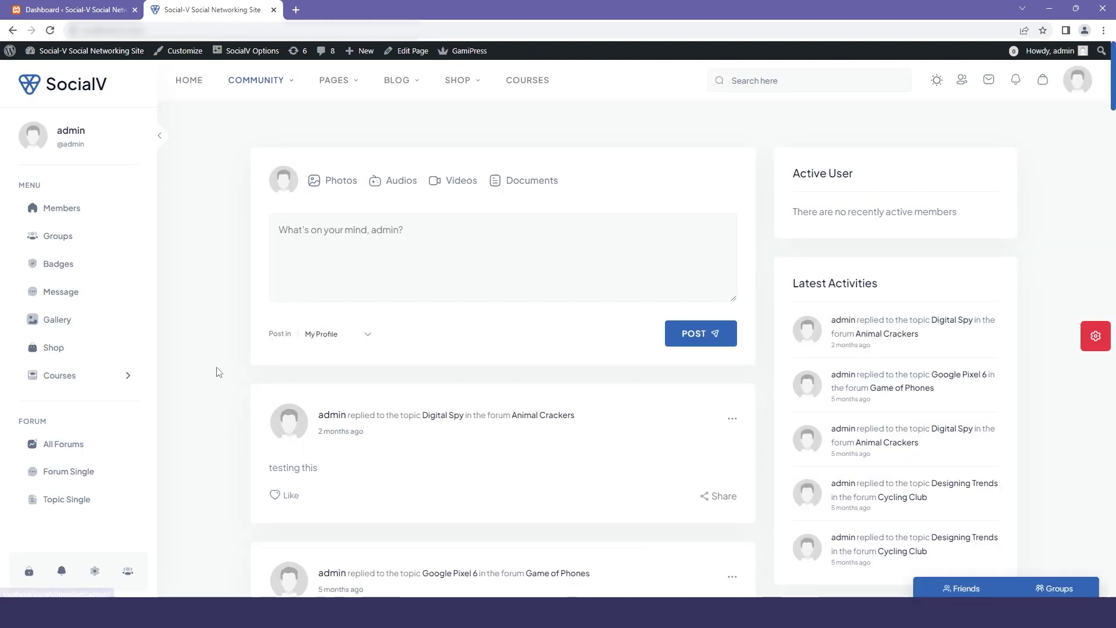
Switch to the browser tab showing the SocialV WordPress admin Dashboard.
{"action": "left_click", "coordinate": [73, 9]}
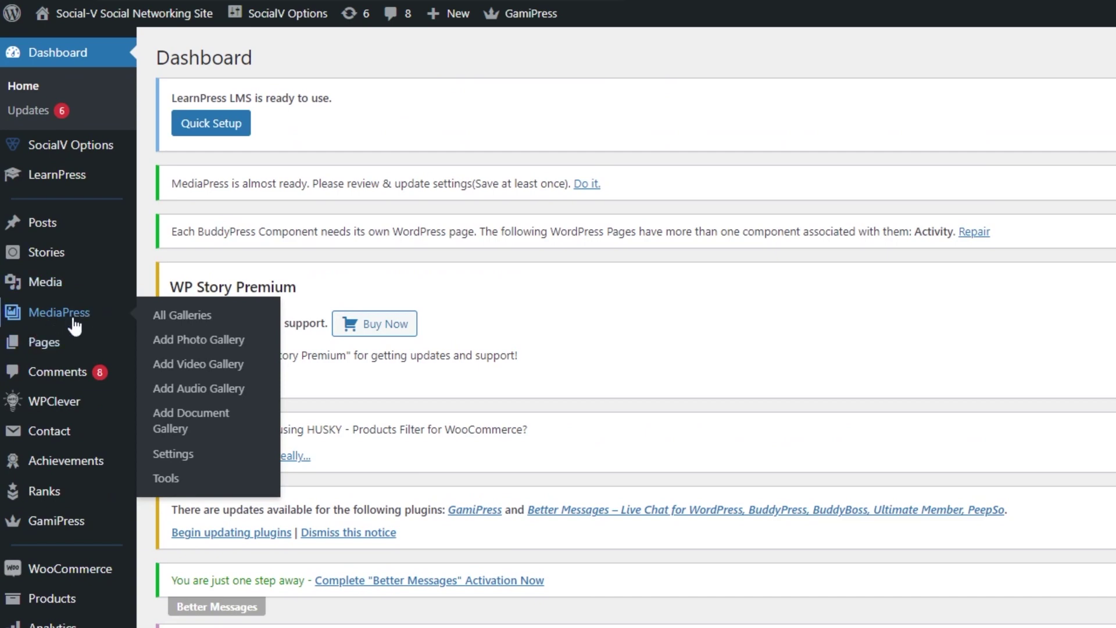
Open MediaPress Settings and review the General tab's Component and Privacy Settings sections.
{"action": "left_click", "coordinate": [173, 454]}
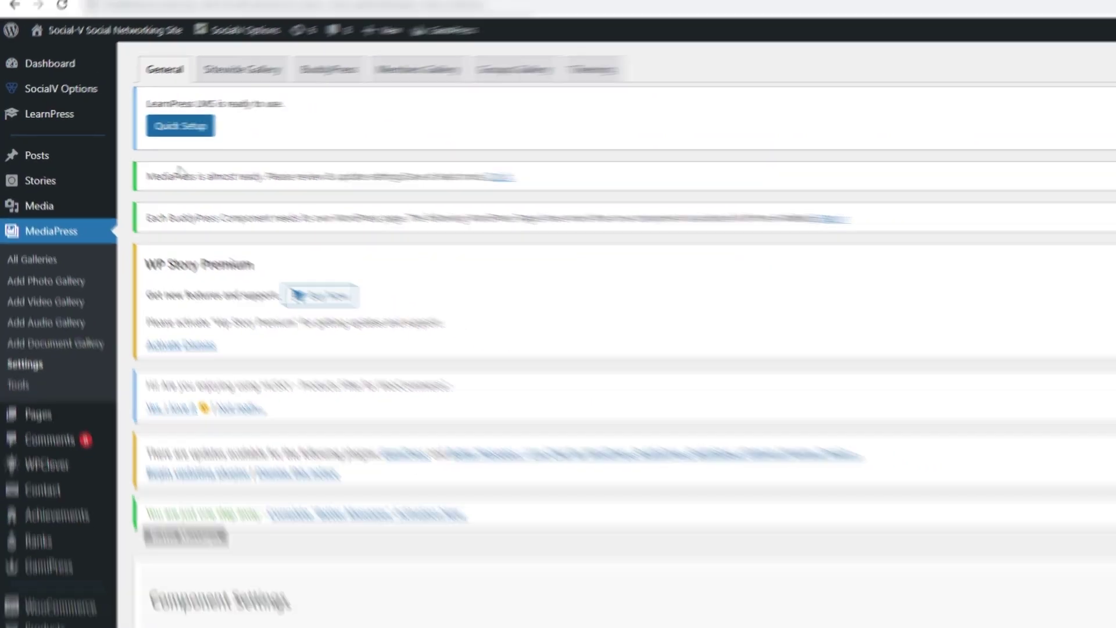
{"action": "scroll", "coordinate": [179, 170], "scroll_direction": "down", "scroll_amount": 8}
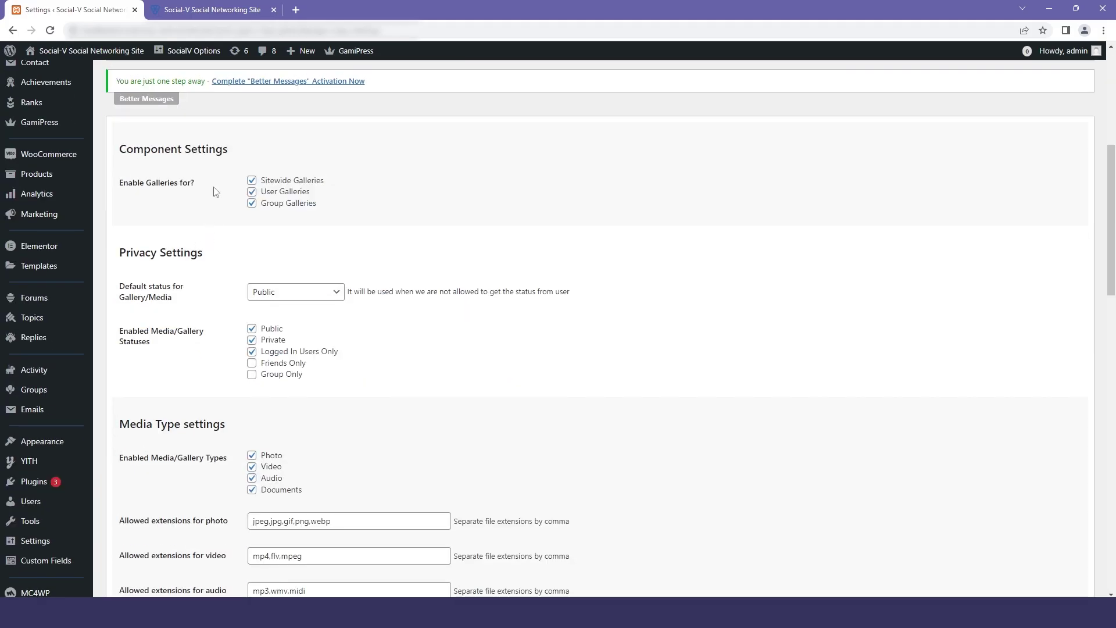
{"action": "left_click_drag", "start_coordinate": [119, 175], "coordinate": [137, 174]}
{"action": "left_click", "coordinate": [134, 170]}
{"action": "left_click", "coordinate": [137, 174]}
{"action": "triple_click", "coordinate": [119, 149]}
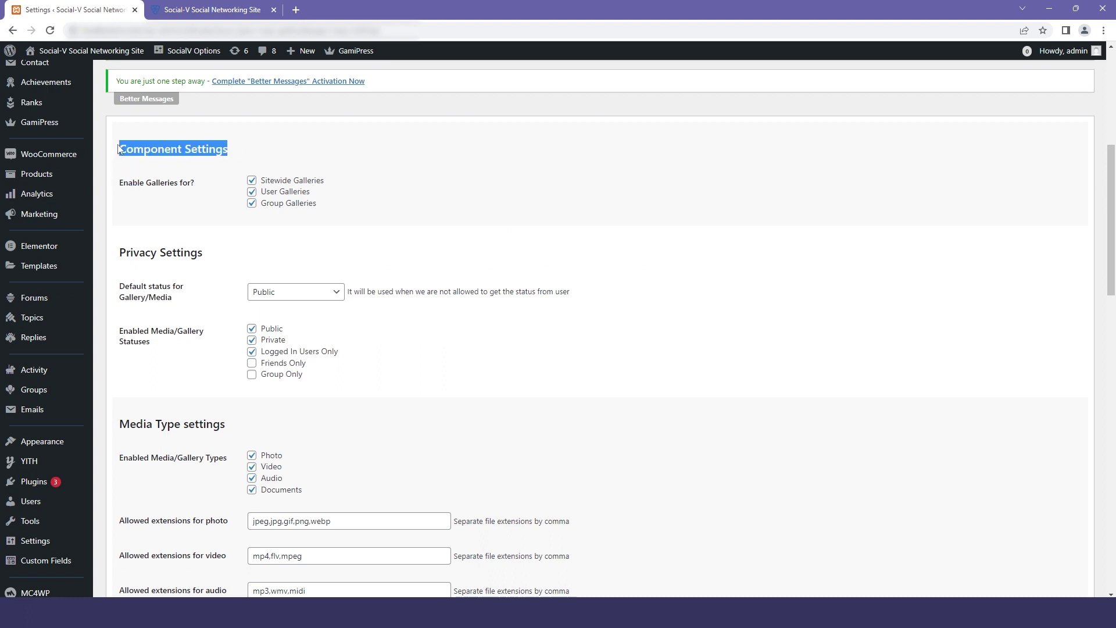
{"action": "left_click", "coordinate": [153, 204]}
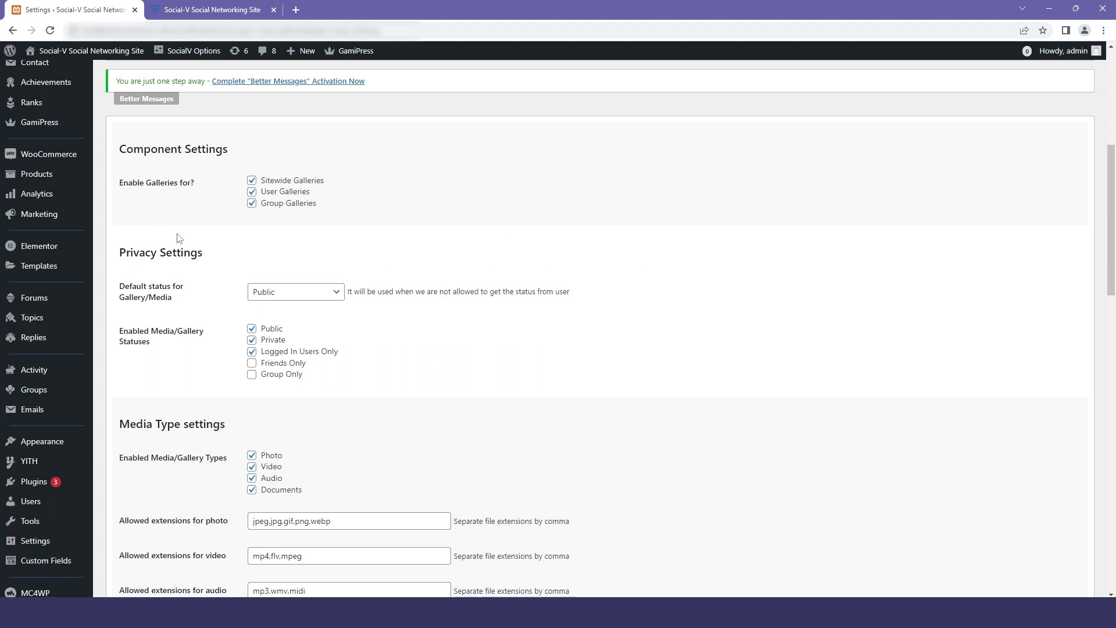
{"action": "left_click_drag", "start_coordinate": [204, 256], "coordinate": [123, 260]}
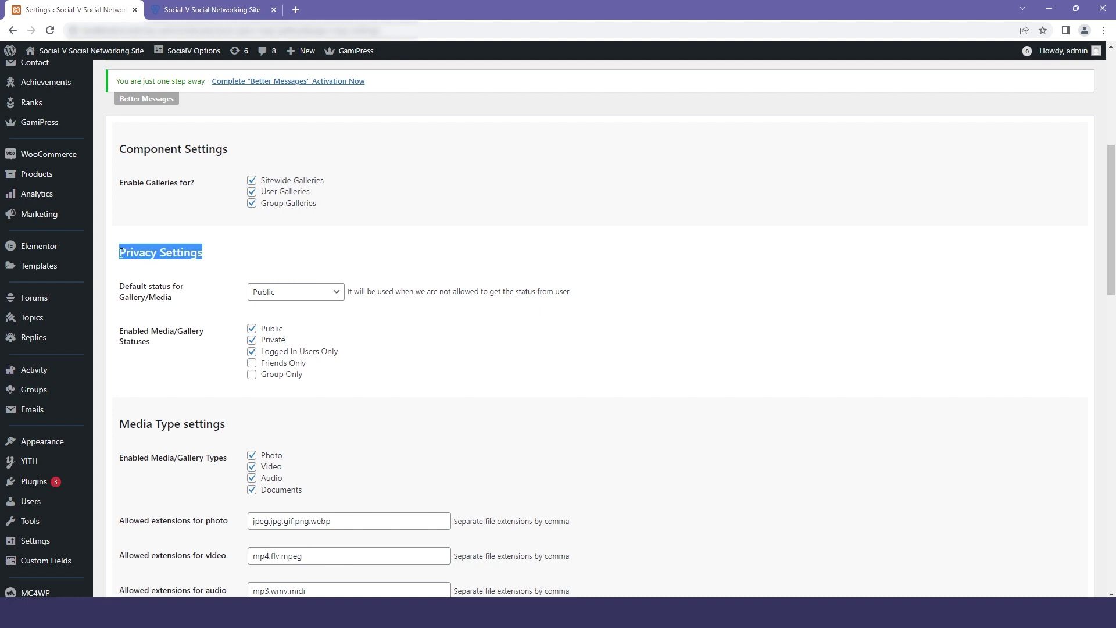
Review the Media Size and Media Add/Upload sections, then save the General settings unchanged.
{"action": "scroll", "coordinate": [172, 276], "scroll_direction": "down", "scroll_amount": 6}
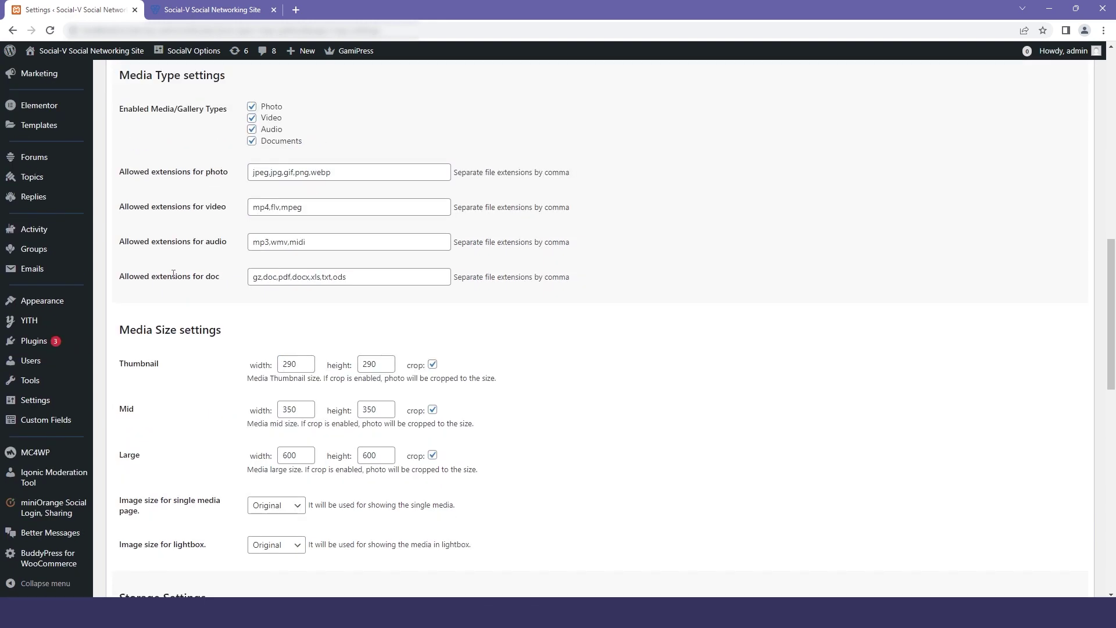
{"action": "left_click_drag", "start_coordinate": [218, 329], "coordinate": [119, 330]}
{"action": "left_click", "coordinate": [244, 338]}
{"action": "scroll", "coordinate": [157, 319], "scroll_direction": "up", "scroll_amount": 4}
{"action": "left_click_drag", "start_coordinate": [235, 313], "coordinate": [124, 312]}
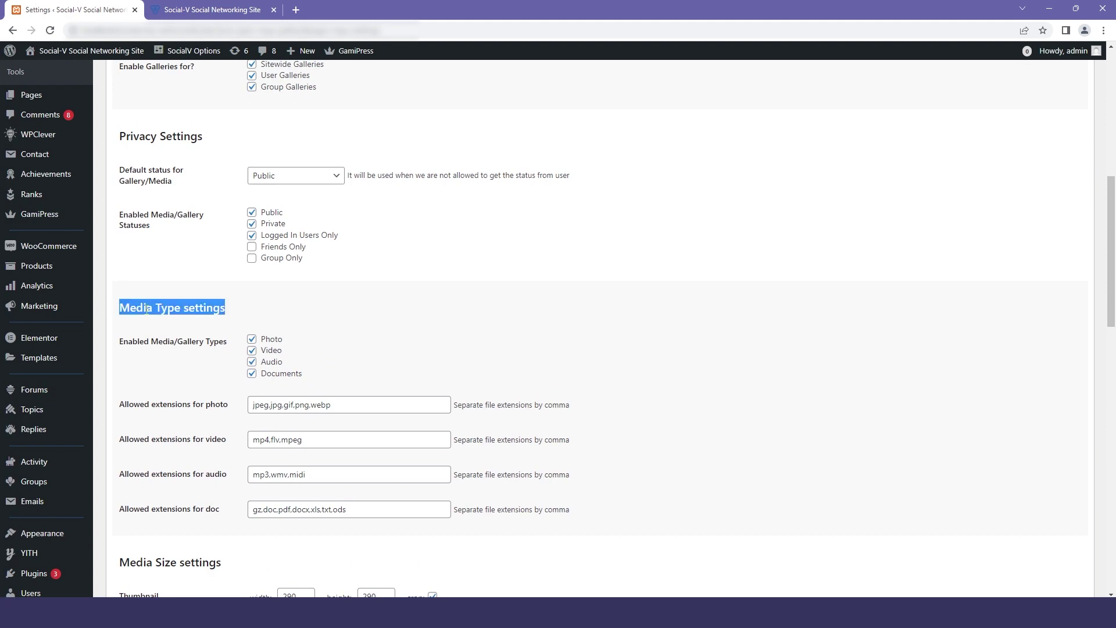
{"action": "scroll", "coordinate": [146, 317], "scroll_direction": "down", "scroll_amount": 10}
{"action": "left_click_drag", "start_coordinate": [207, 134], "coordinate": [118, 133]}
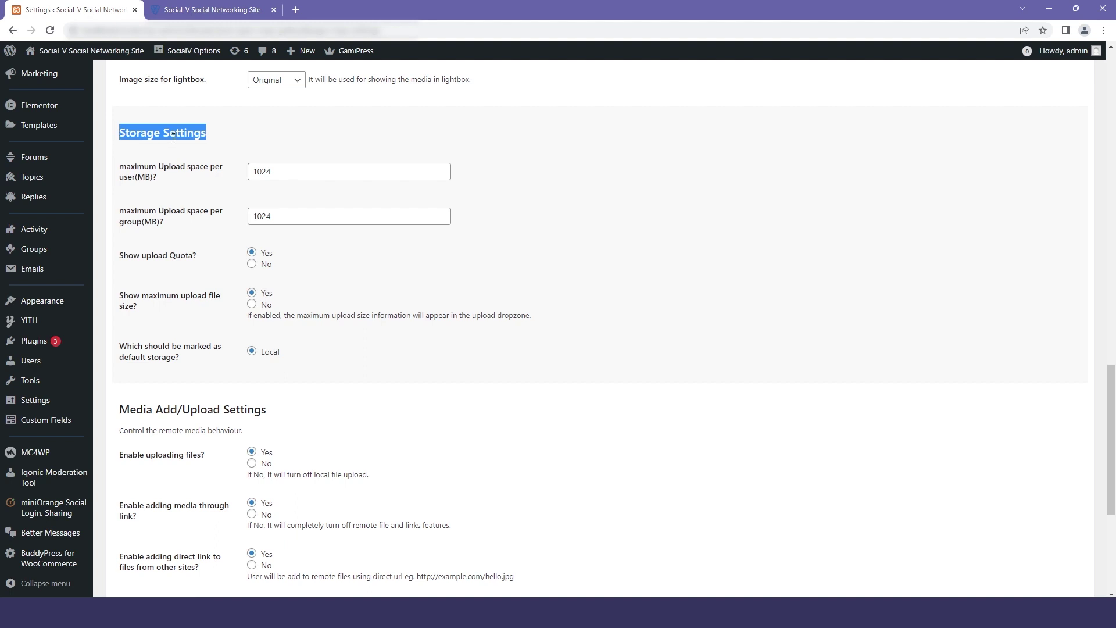
{"action": "scroll", "coordinate": [220, 372], "scroll_direction": "down", "scroll_amount": 2}
{"action": "left_click_drag", "start_coordinate": [267, 294], "coordinate": [118, 294]}
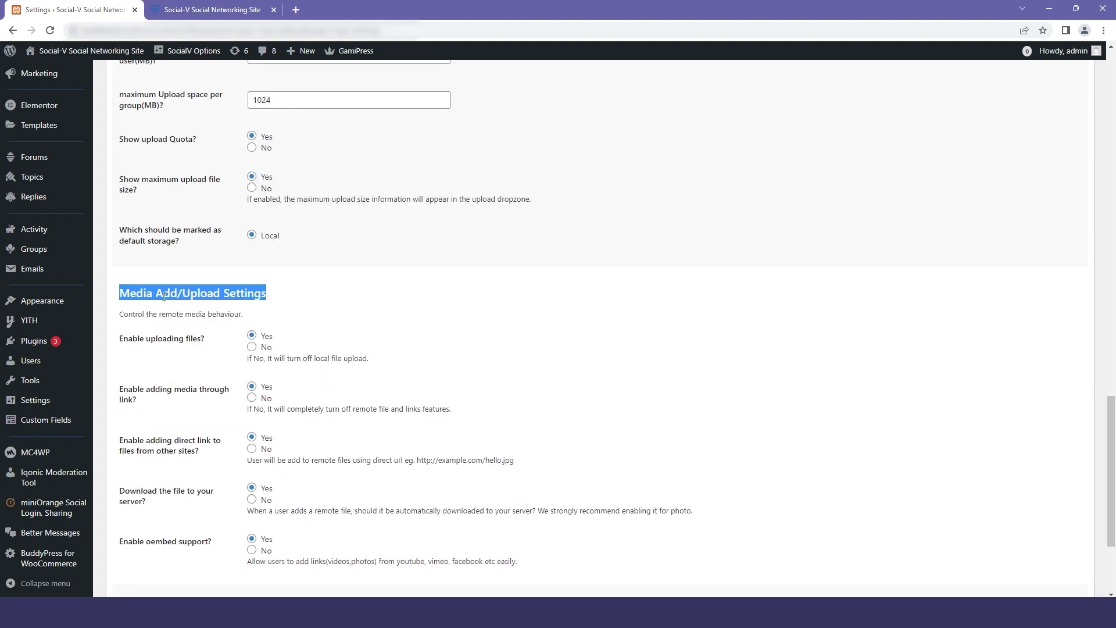
{"action": "left_click", "coordinate": [171, 303]}
{"action": "scroll", "coordinate": [171, 303], "scroll_direction": "down", "scroll_amount": 3}
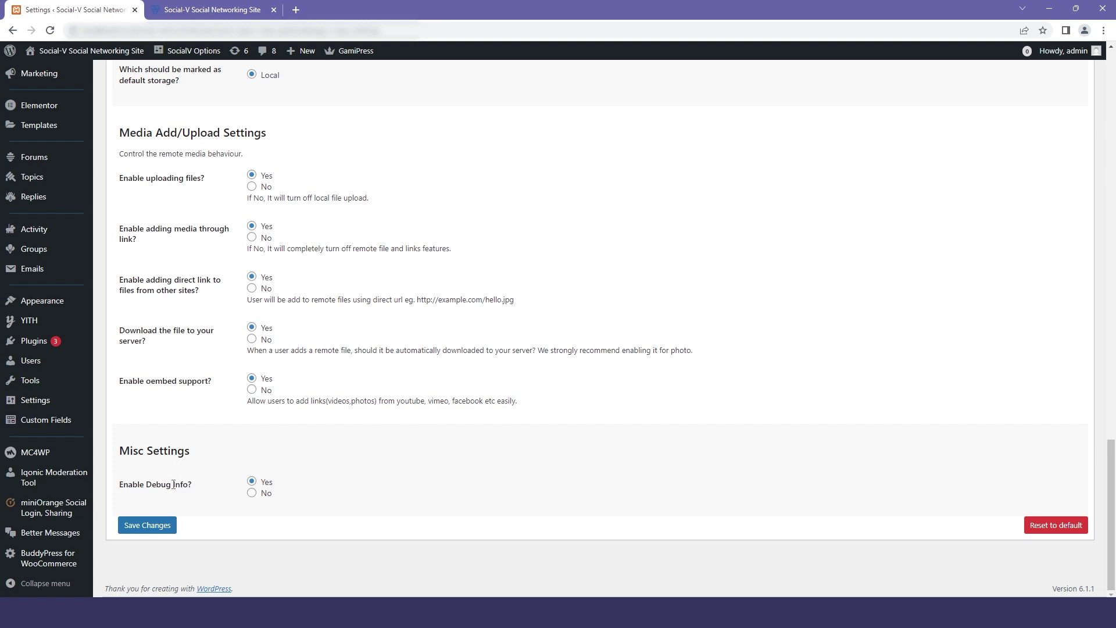
{"action": "left_click", "coordinate": [148, 542]}
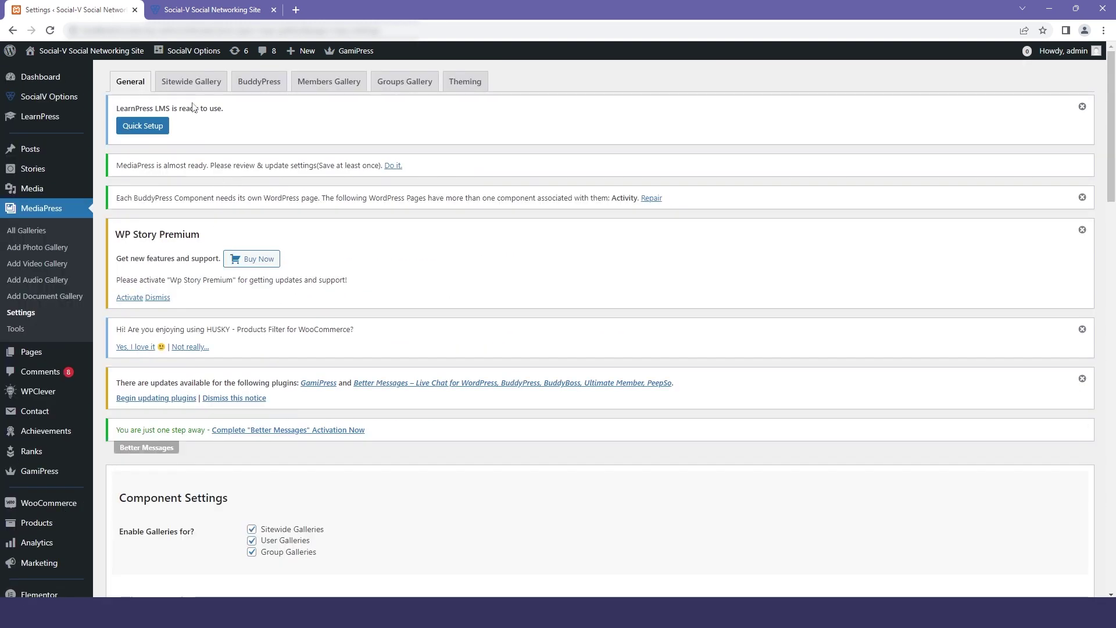
Show the Sitewide Gallery tab and review its General, Types and Default Views sections.
{"action": "left_click", "coordinate": [199, 81]}
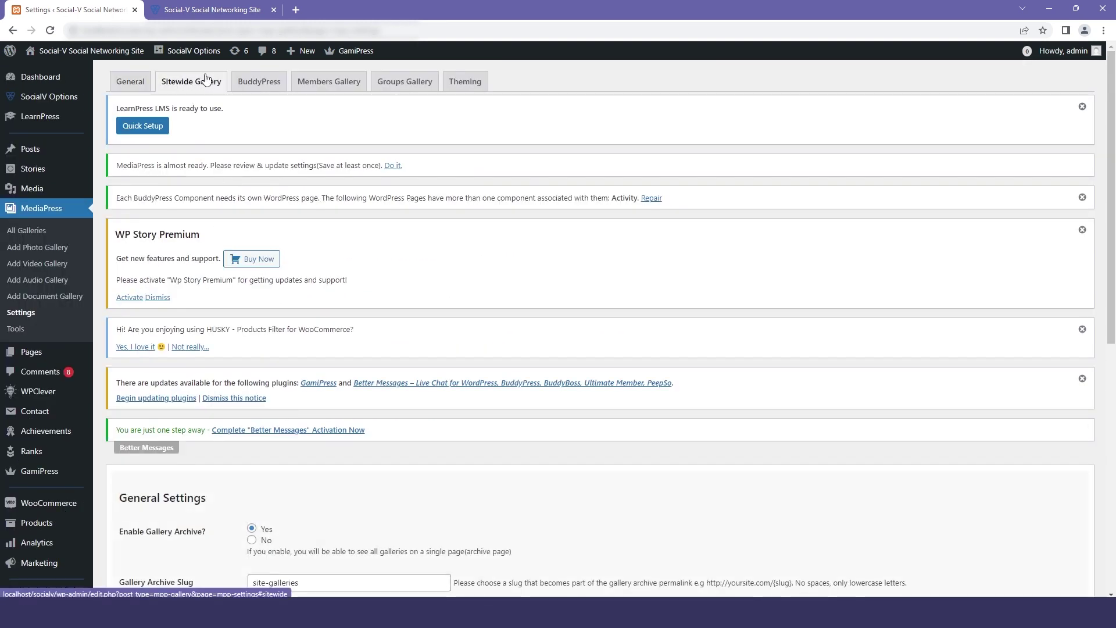
{"action": "scroll", "coordinate": [198, 261], "scroll_direction": "down", "scroll_amount": 4}
{"action": "left_click_drag", "start_coordinate": [206, 265], "coordinate": [120, 265]}
{"action": "left_click", "coordinate": [151, 304]}
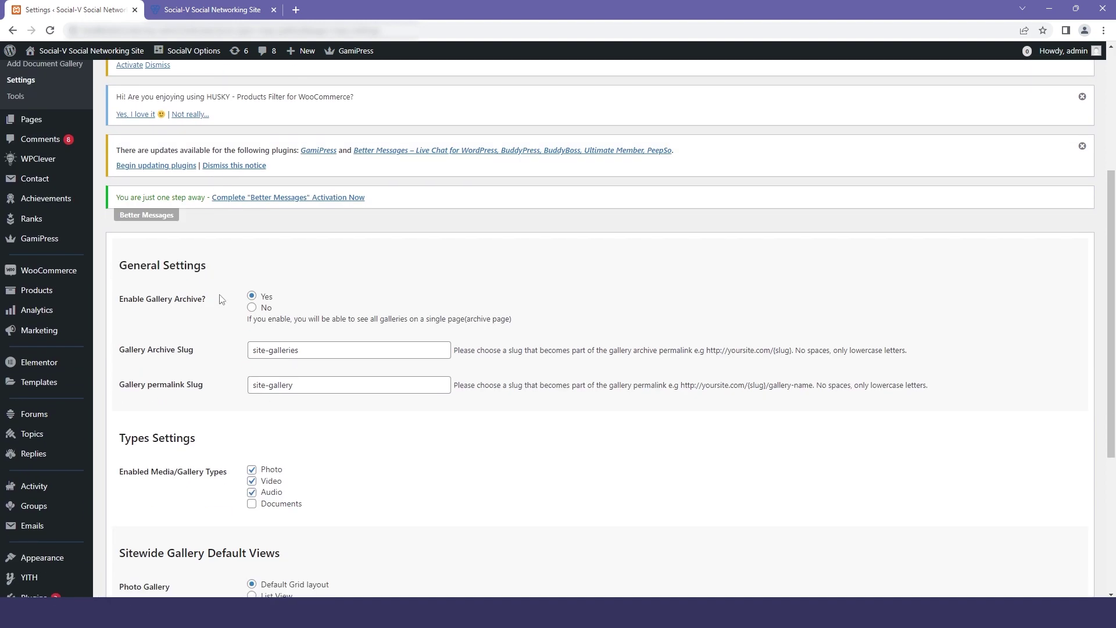
{"action": "scroll", "coordinate": [196, 379], "scroll_direction": "down", "scroll_amount": 2}
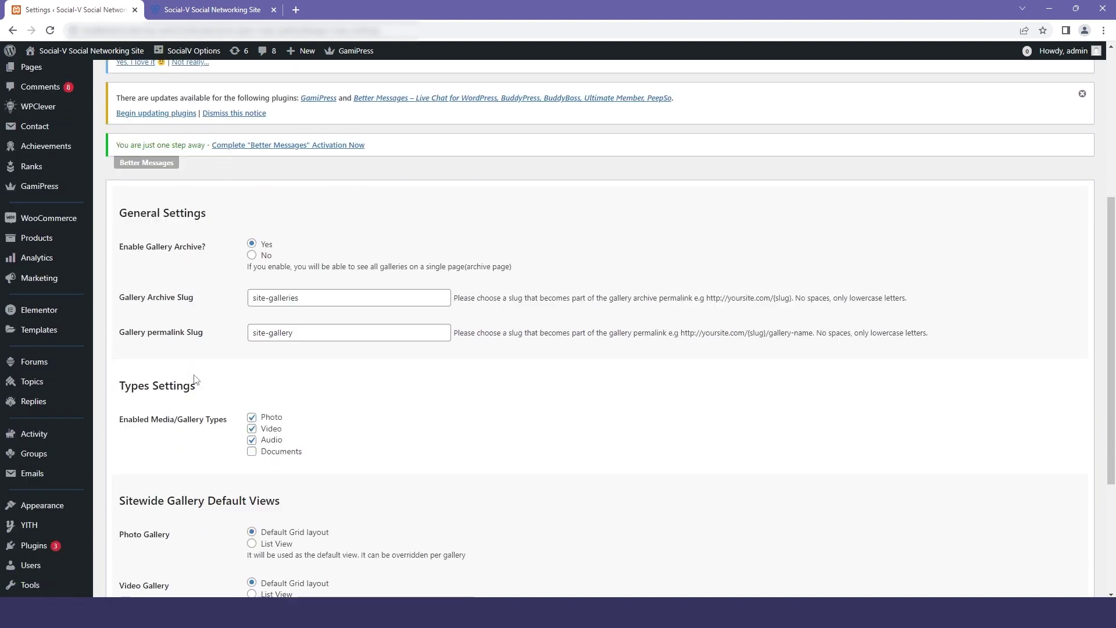
{"action": "left_click_drag", "start_coordinate": [196, 321], "coordinate": [120, 327]}
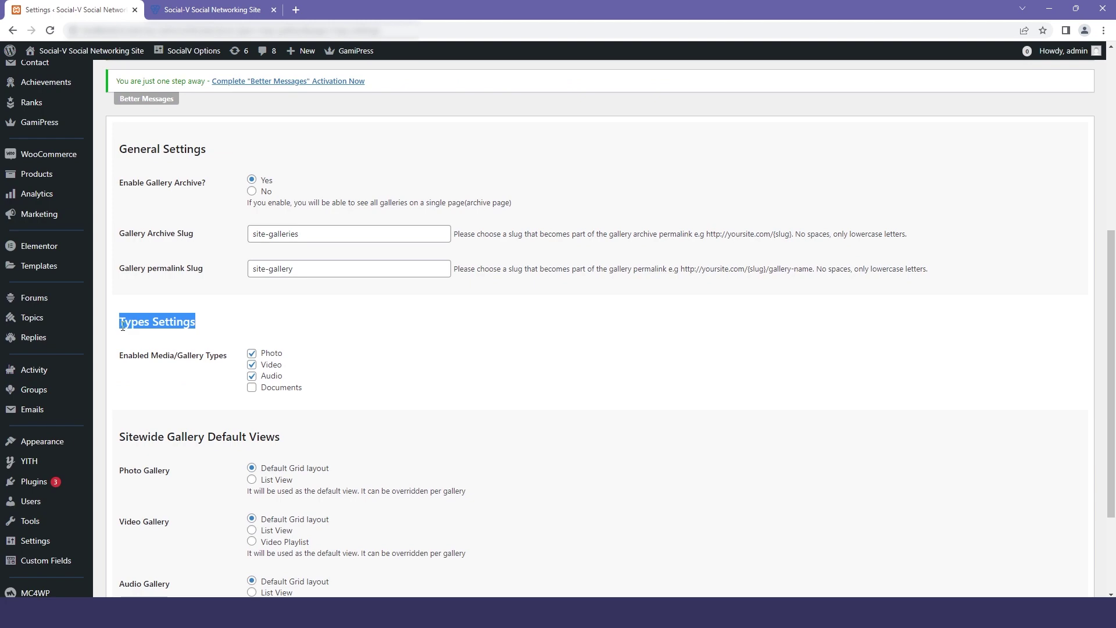
{"action": "left_click", "coordinate": [123, 325]}
{"action": "scroll", "coordinate": [122, 325], "scroll_direction": "down", "scroll_amount": 2}
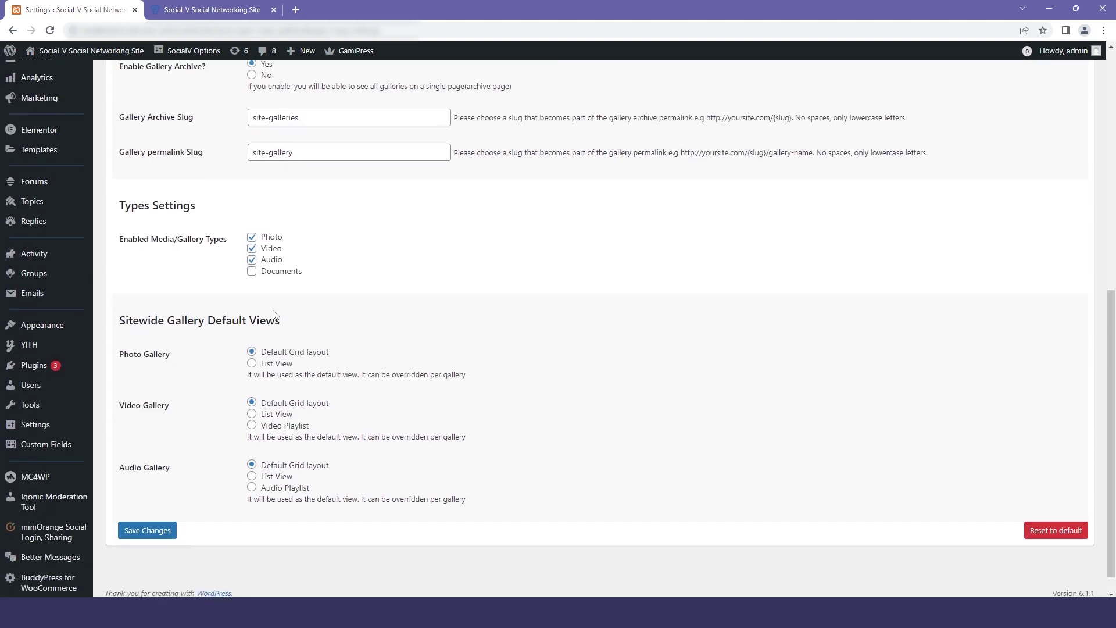
{"action": "left_click_drag", "start_coordinate": [125, 339], "coordinate": [120, 324]}
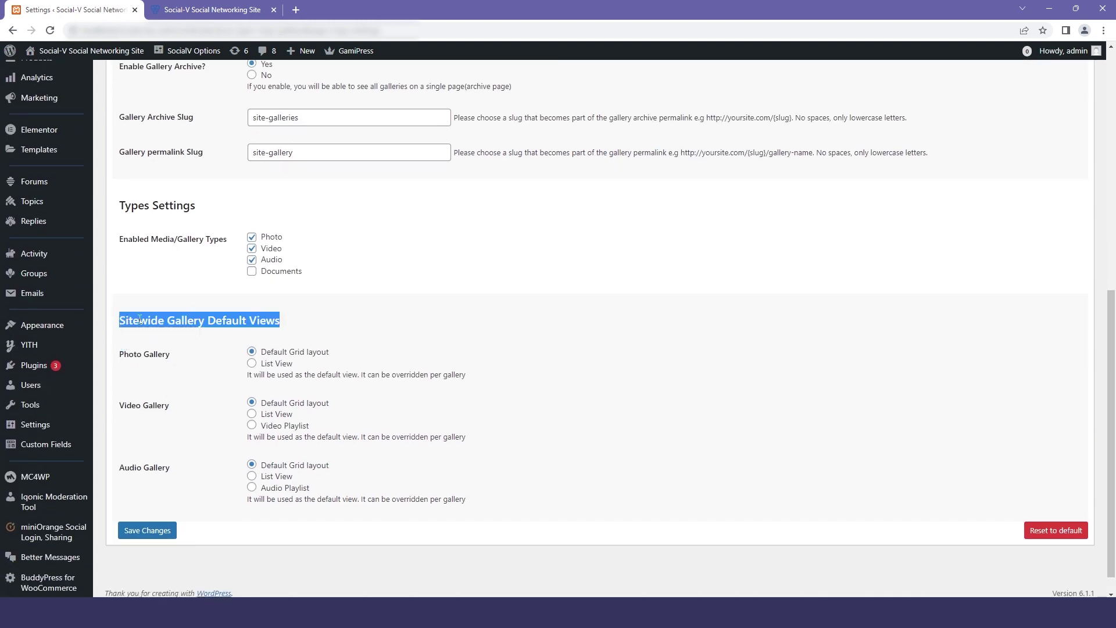
{"action": "left_click", "coordinate": [143, 320]}
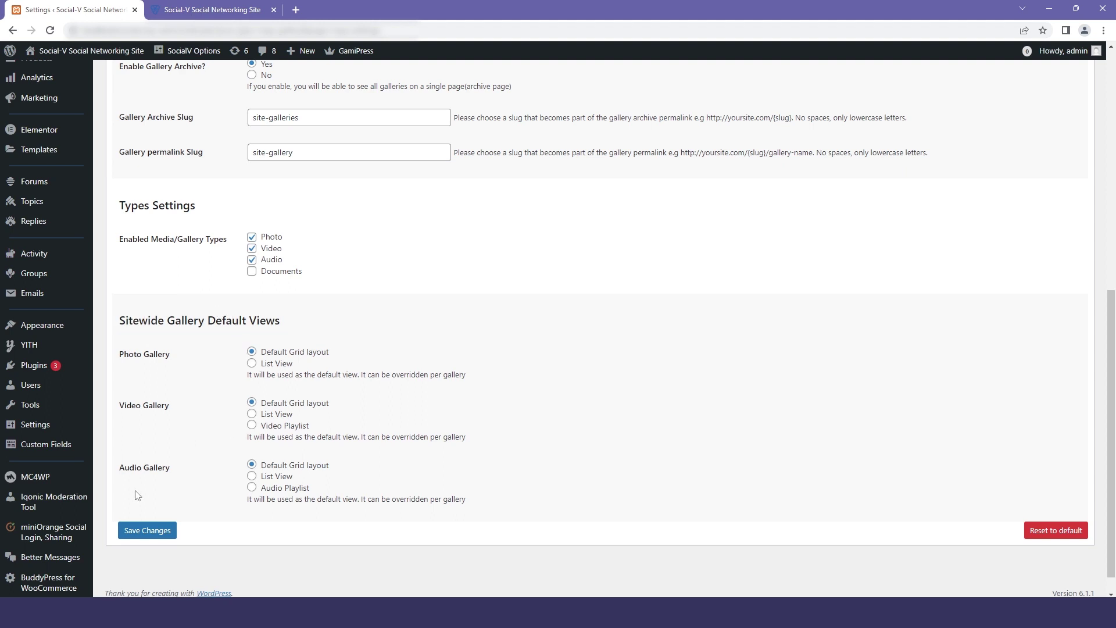
{"action": "scroll", "coordinate": [185, 513], "scroll_direction": "up", "scroll_amount": 8}
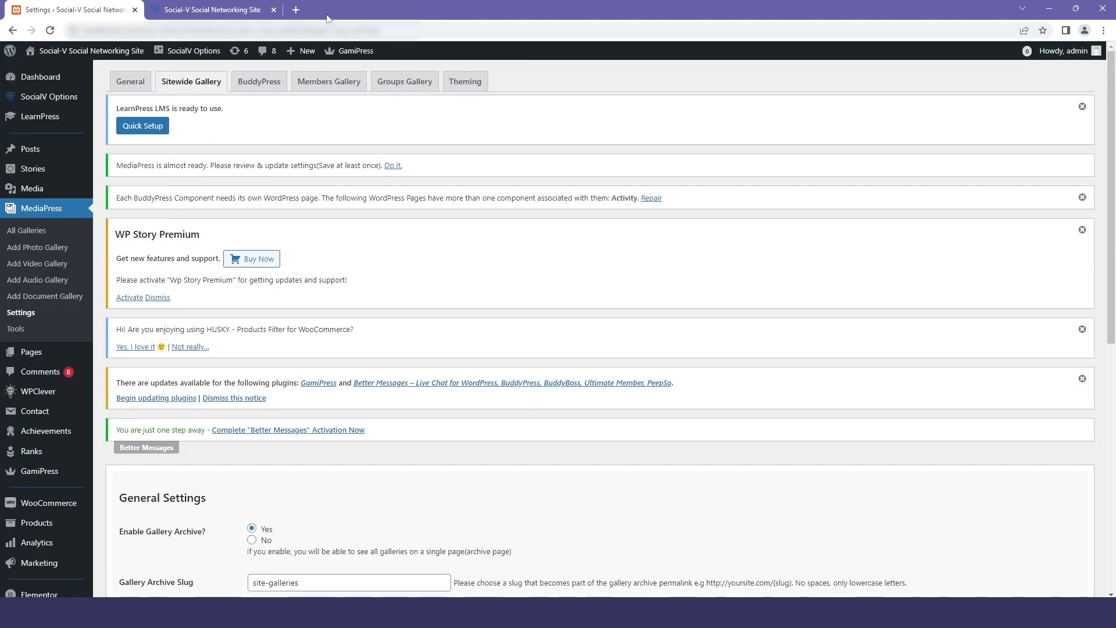
Show the BuddyPress tab and review its Activity, Activity Media List View and Miscellaneous sections.
{"action": "left_click", "coordinate": [263, 89]}
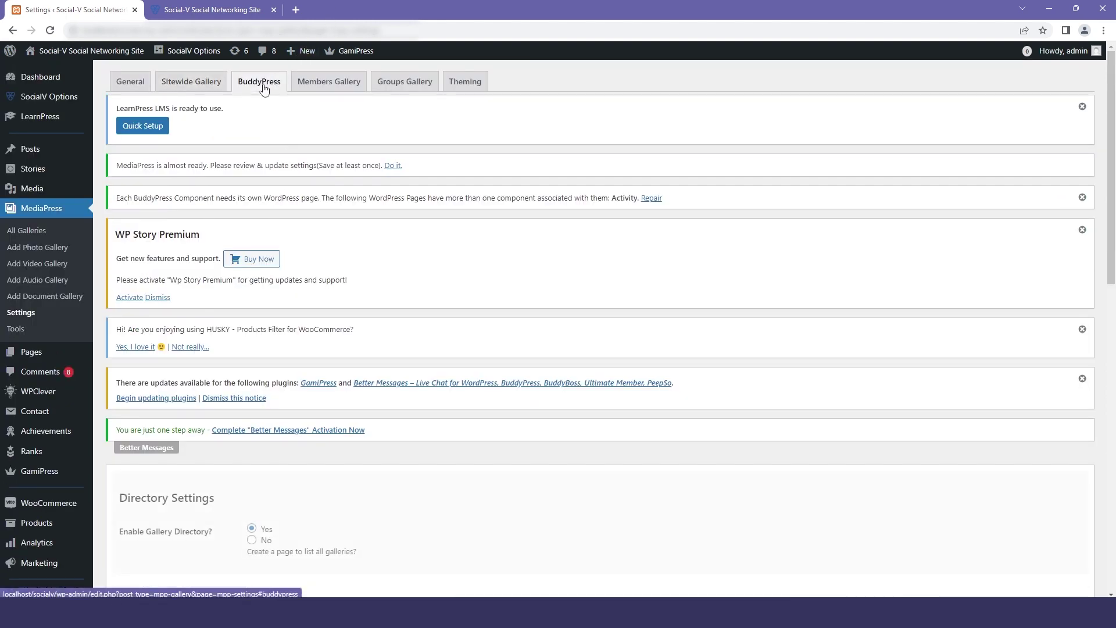
{"action": "scroll", "coordinate": [264, 89], "scroll_direction": "down", "scroll_amount": 2}
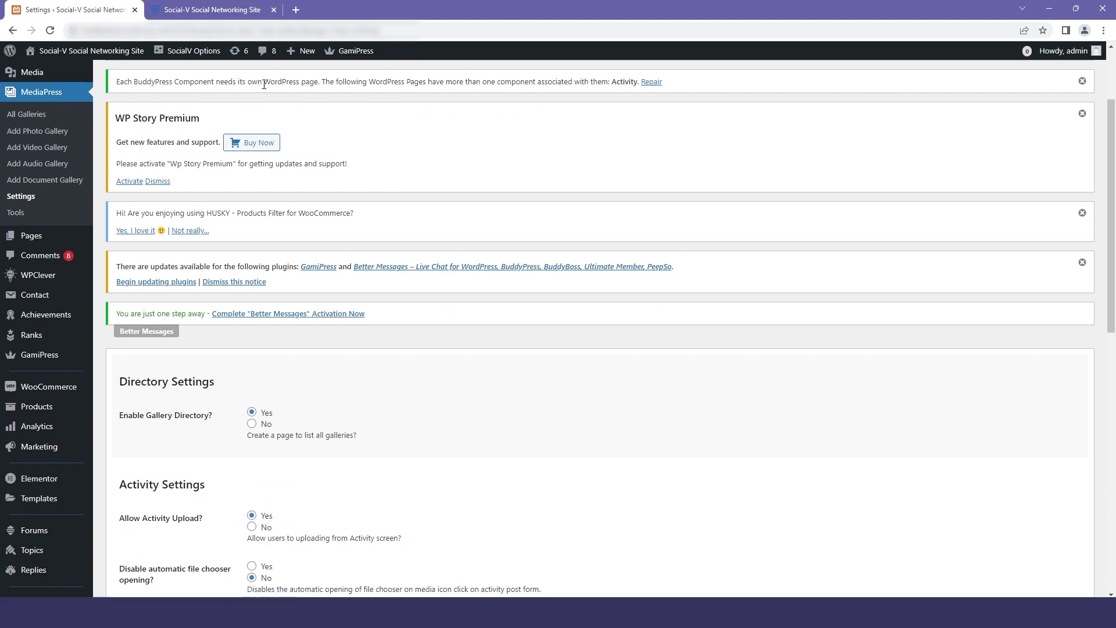
{"action": "scroll", "coordinate": [279, 232], "scroll_direction": "down", "scroll_amount": 2}
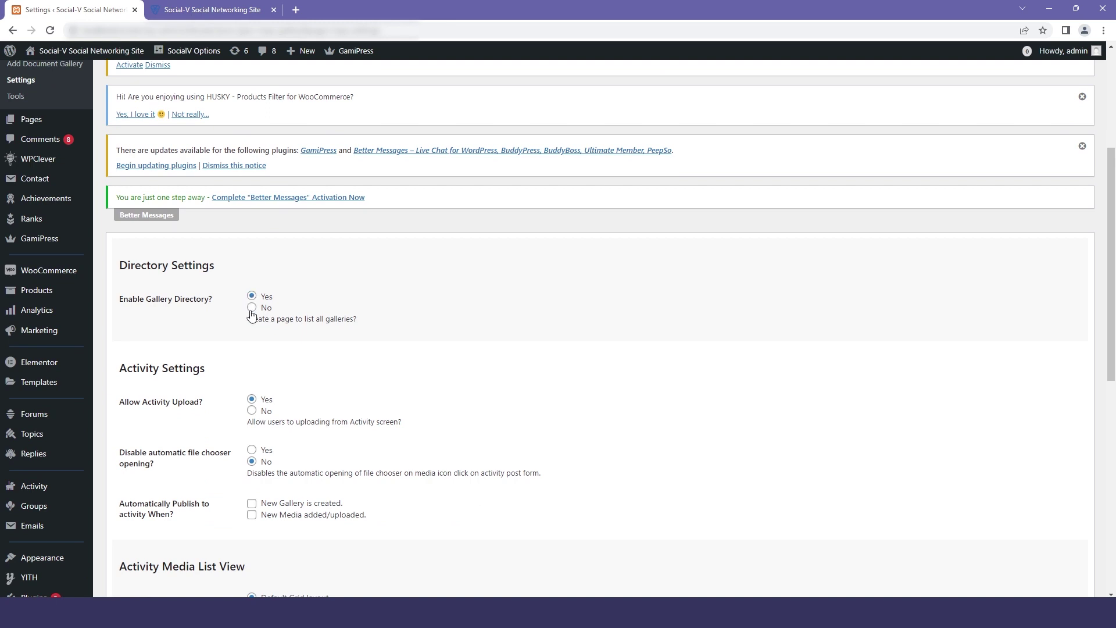
{"action": "scroll", "coordinate": [252, 314], "scroll_direction": "down", "scroll_amount": 2}
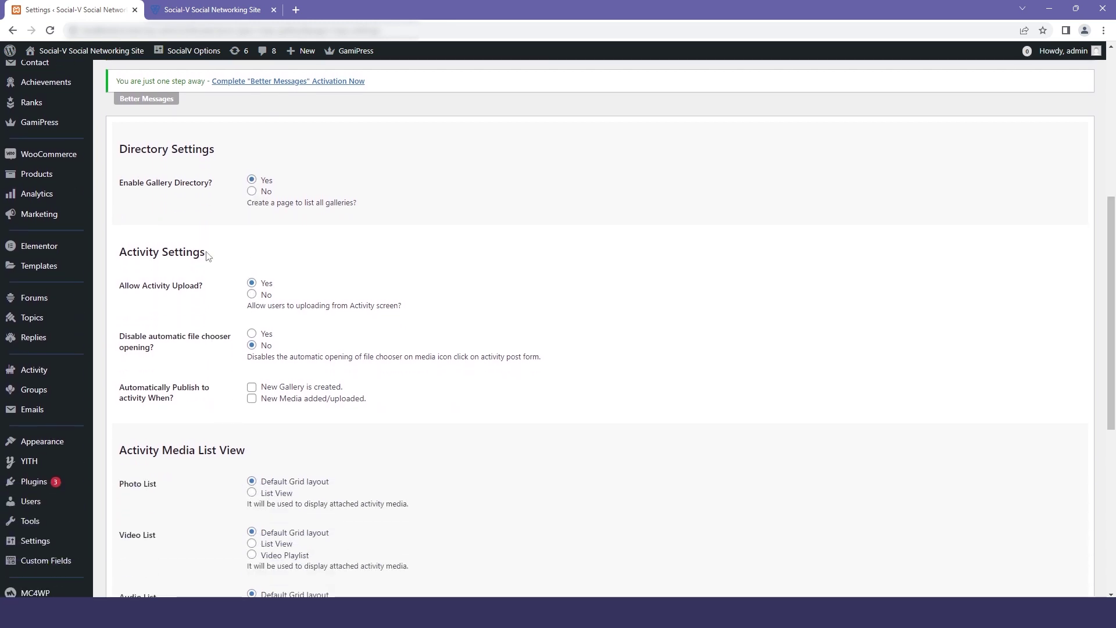
{"action": "left_click_drag", "start_coordinate": [205, 254], "coordinate": [119, 255]}
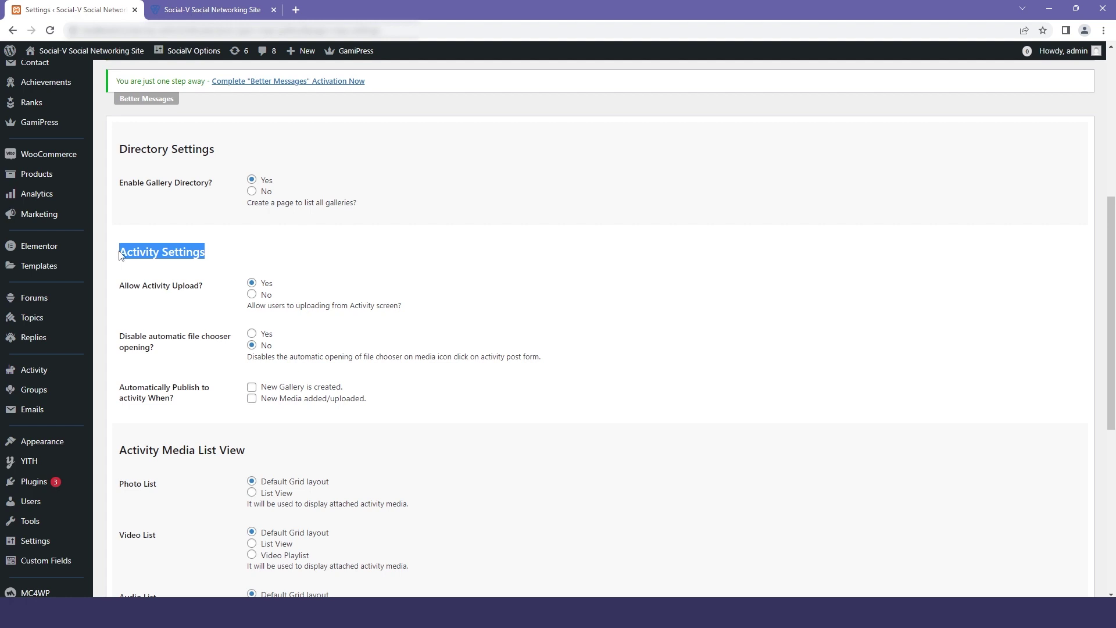
{"action": "left_click", "coordinate": [120, 256]}
{"action": "scroll", "coordinate": [174, 290], "scroll_direction": "down", "scroll_amount": 2}
{"action": "left_click_drag", "start_coordinate": [248, 330], "coordinate": [120, 339]}
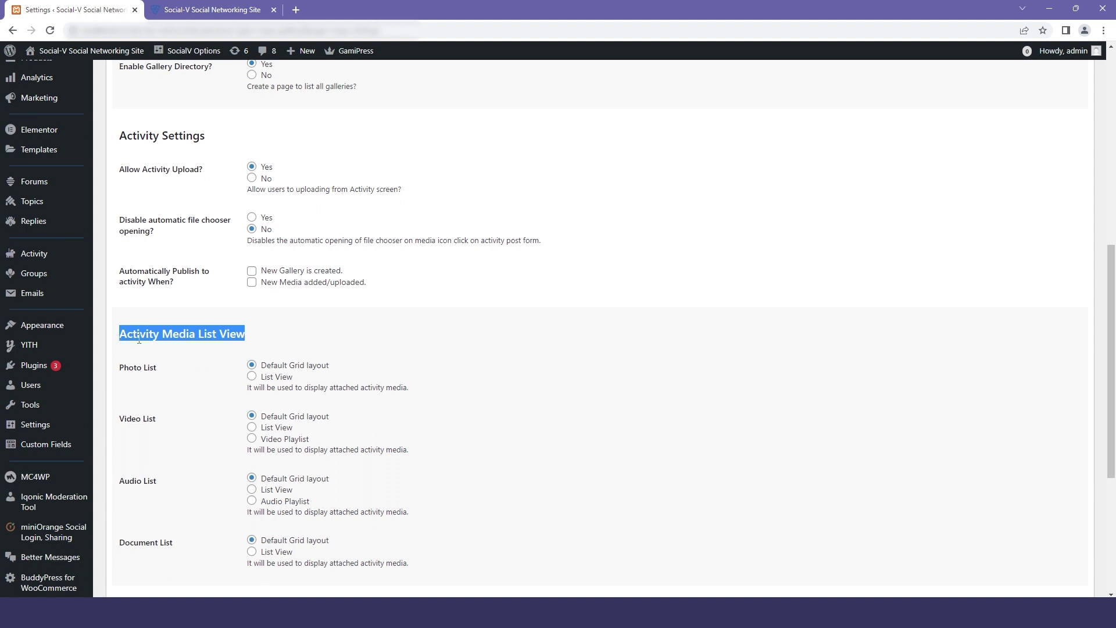
{"action": "left_click", "coordinate": [139, 340]}
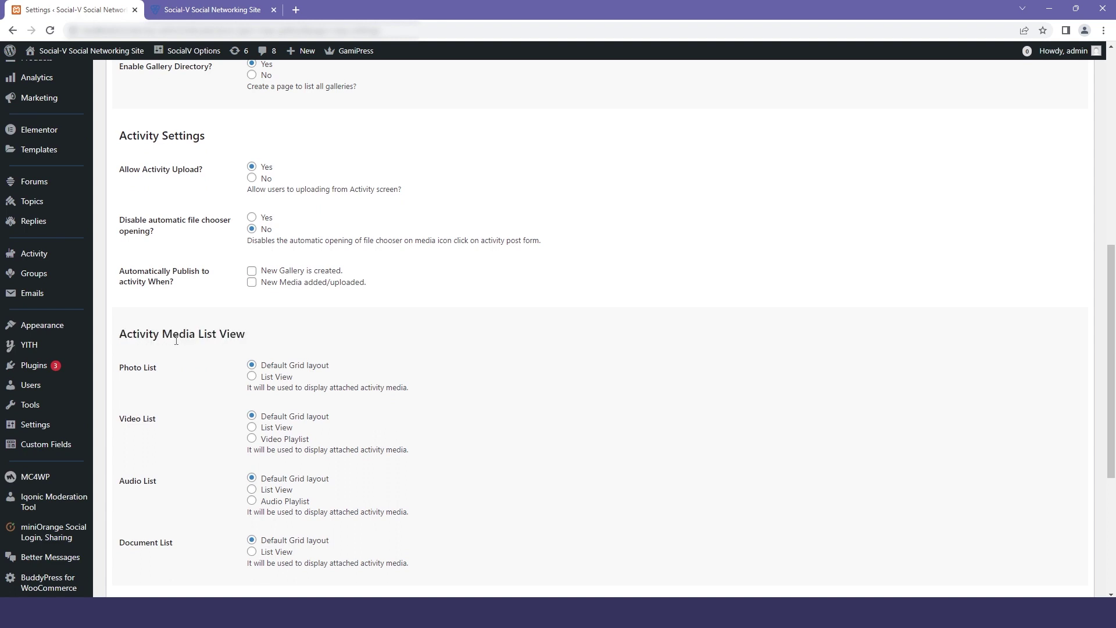
{"action": "scroll", "coordinate": [177, 343], "scroll_direction": "down", "scroll_amount": 4}
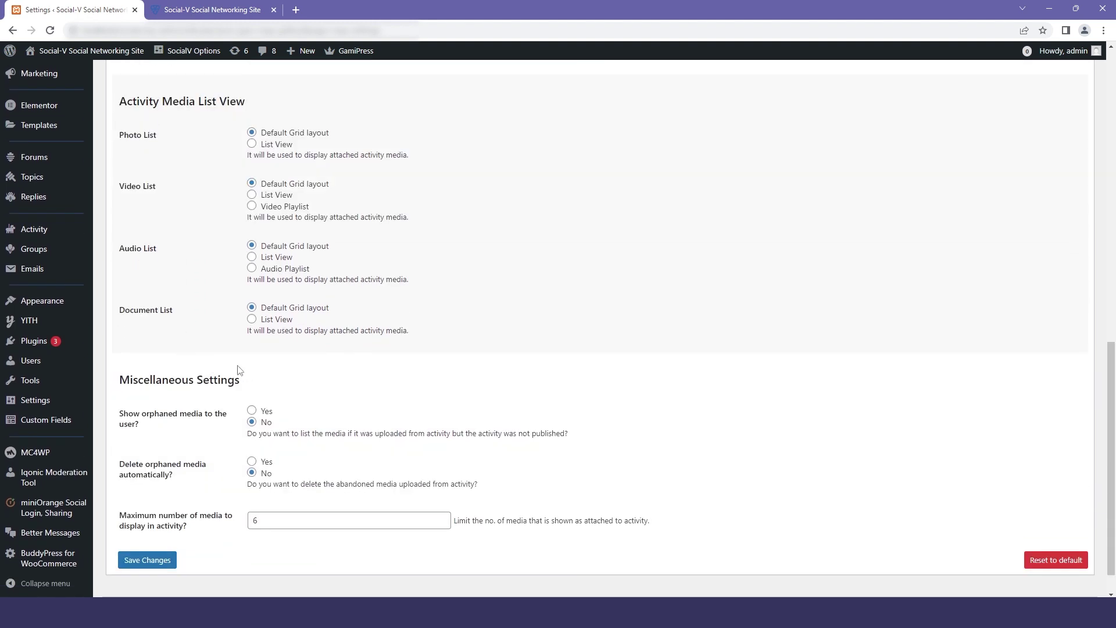
{"action": "left_click_drag", "start_coordinate": [236, 379], "coordinate": [167, 376]}
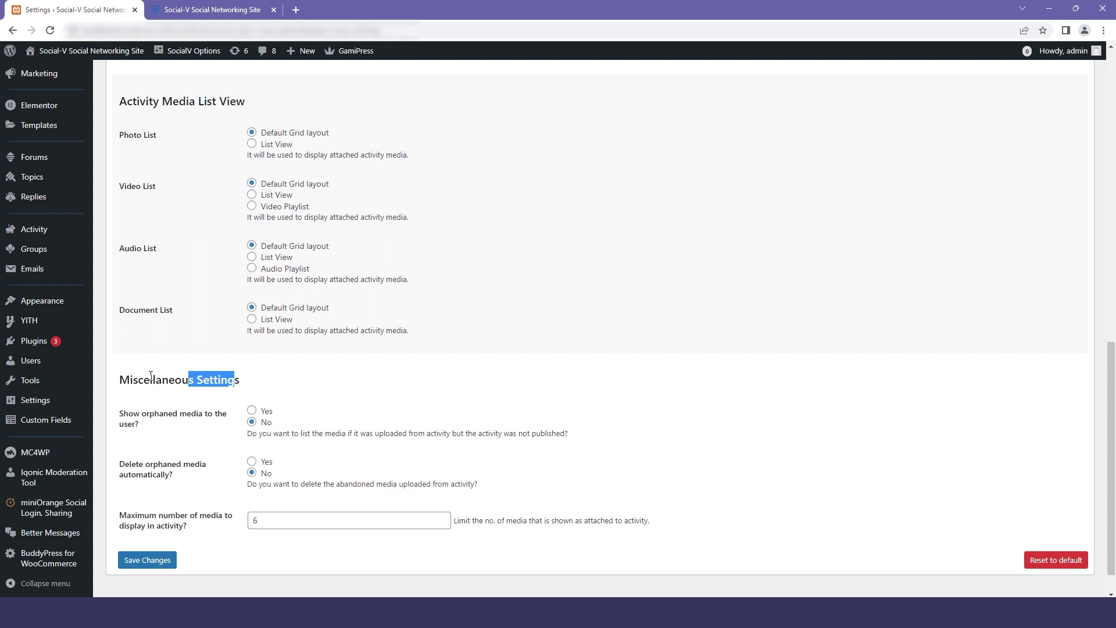
{"action": "scroll", "coordinate": [317, 413], "scroll_direction": "up", "scroll_amount": 20}
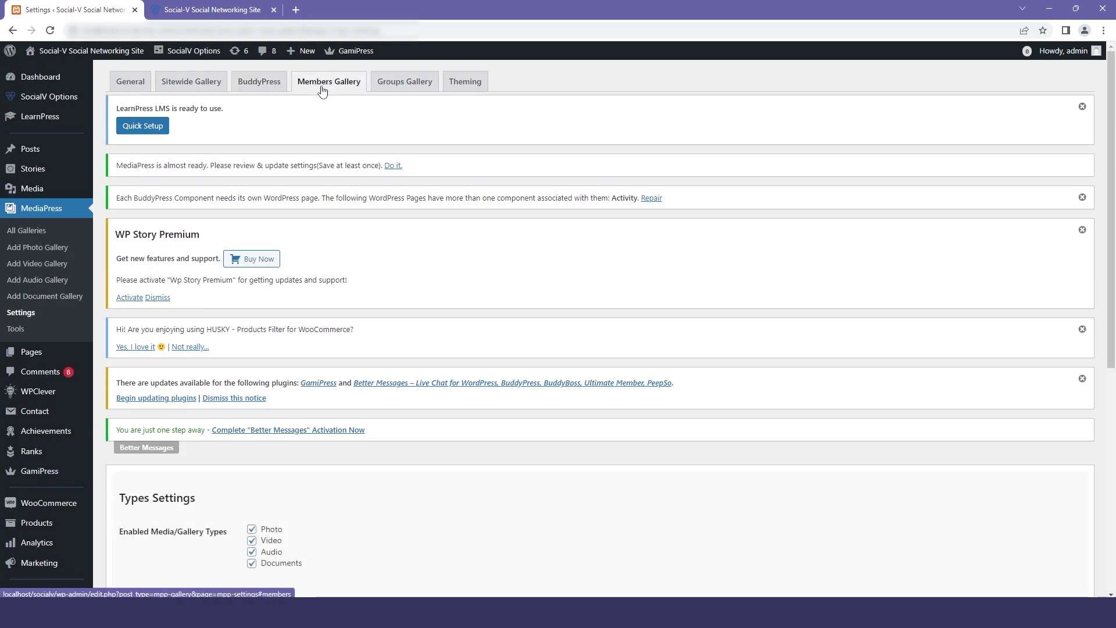
{"action": "scroll", "coordinate": [311, 272], "scroll_direction": "down", "scroll_amount": 4}
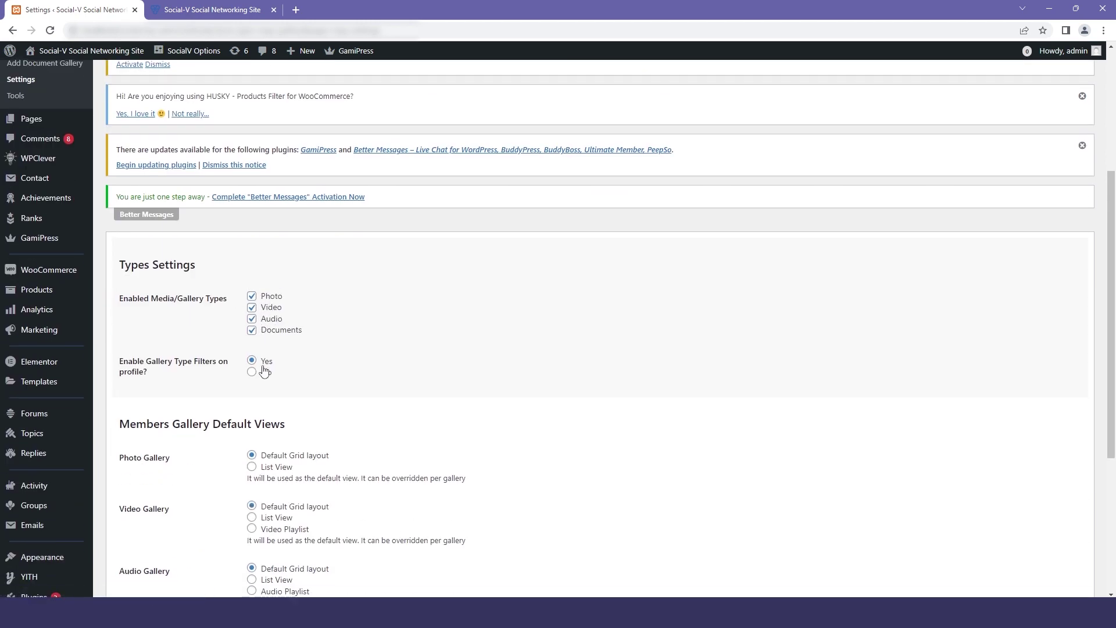
{"action": "scroll", "coordinate": [263, 371], "scroll_direction": "down", "scroll_amount": 2}
{"action": "left_click_drag", "start_coordinate": [288, 308], "coordinate": [211, 309]}
{"action": "left_click", "coordinate": [161, 326]}
{"action": "triple_click", "coordinate": [132, 315]}
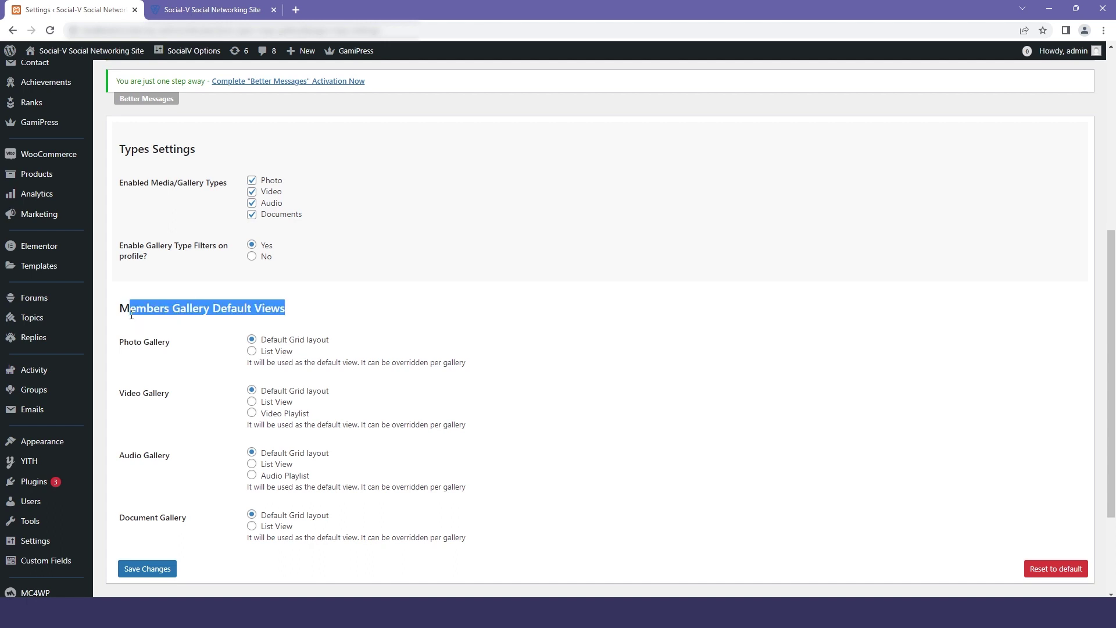
{"action": "left_click", "coordinate": [138, 353]}
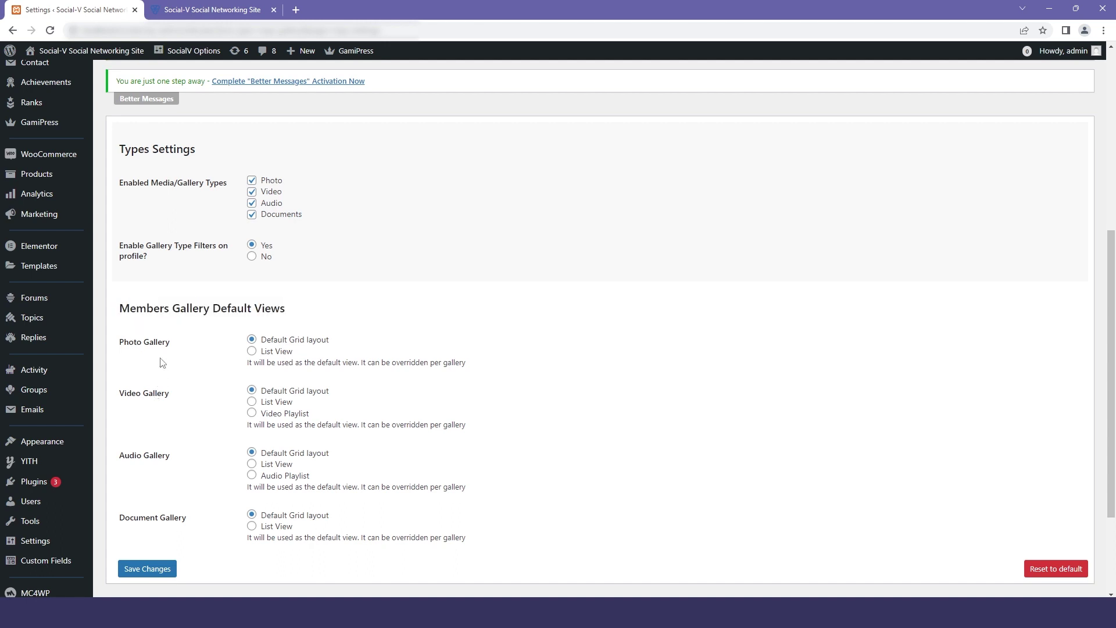
{"action": "triple_click", "coordinate": [155, 342]}
{"action": "triple_click", "coordinate": [147, 394]}
{"action": "triple_click", "coordinate": [144, 457]}
{"action": "scroll", "coordinate": [167, 506], "scroll_direction": "up", "scroll_amount": 6}
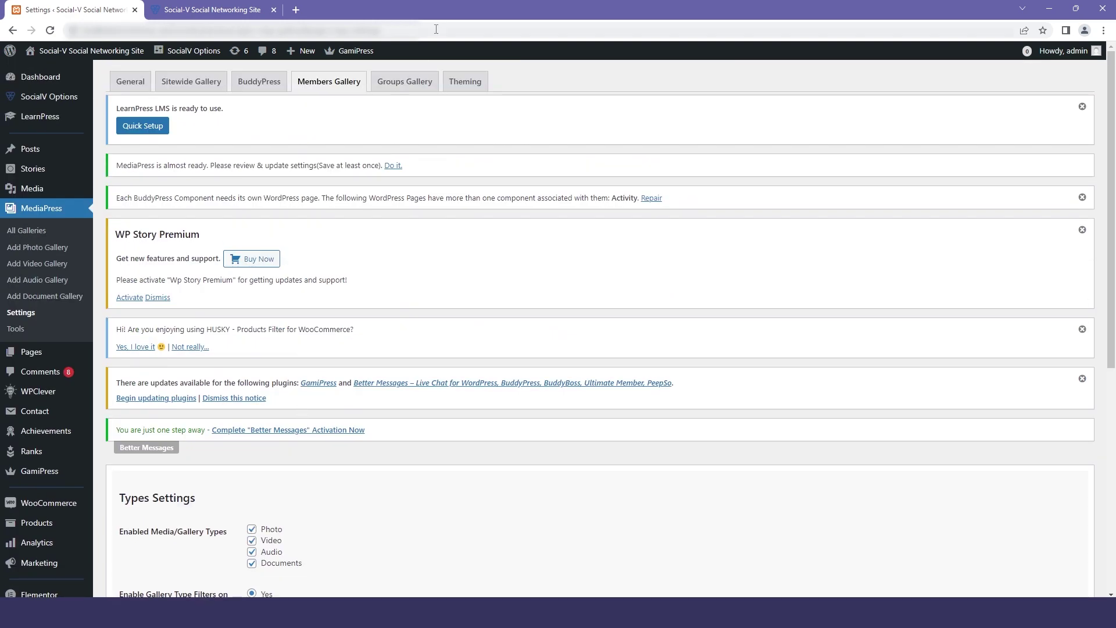
{"action": "left_click", "coordinate": [407, 84]}
Review the Groups Gallery Types, Default Views and Group Settings sections, then scroll back up.
{"action": "scroll", "coordinate": [391, 169], "scroll_direction": "down", "scroll_amount": 6}
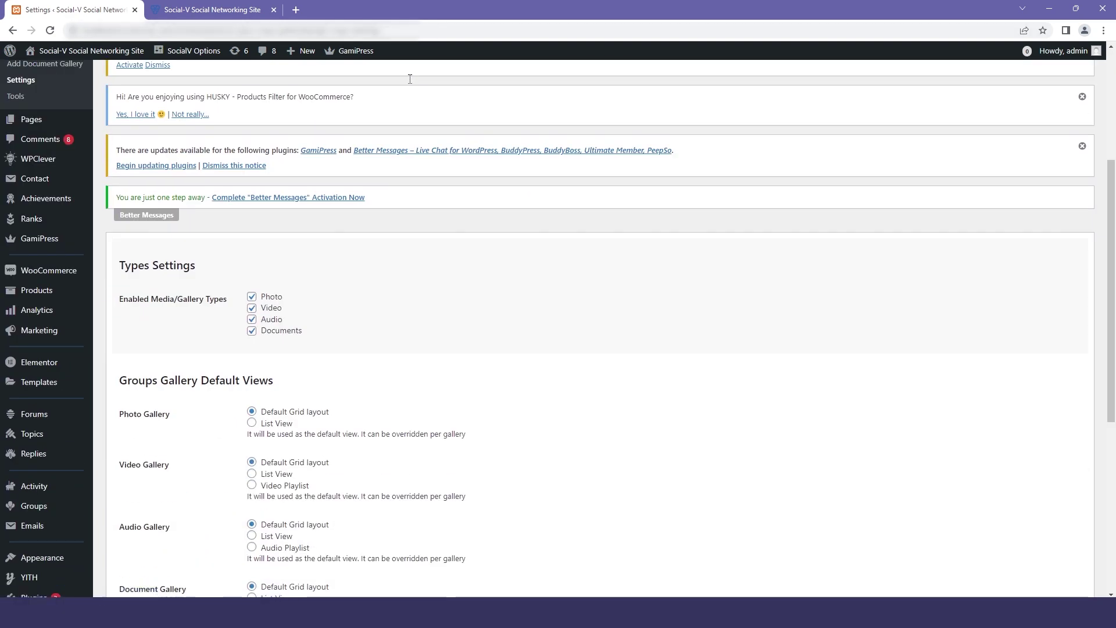
{"action": "left_click_drag", "start_coordinate": [204, 155], "coordinate": [121, 153]}
{"action": "left_click", "coordinate": [114, 160]}
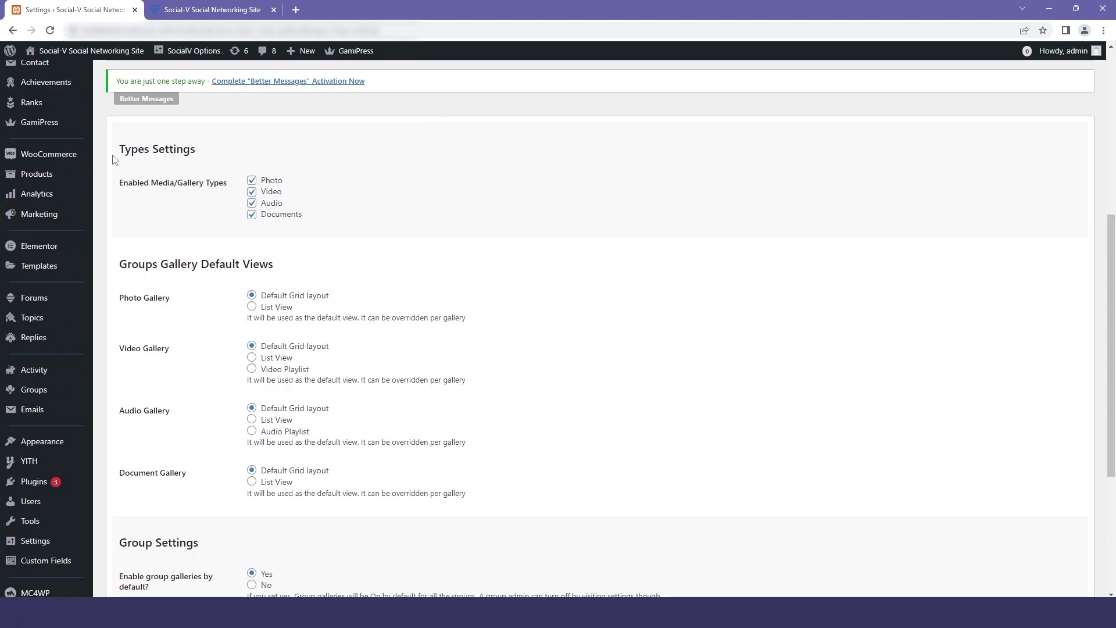
{"action": "triple_click", "coordinate": [116, 155]}
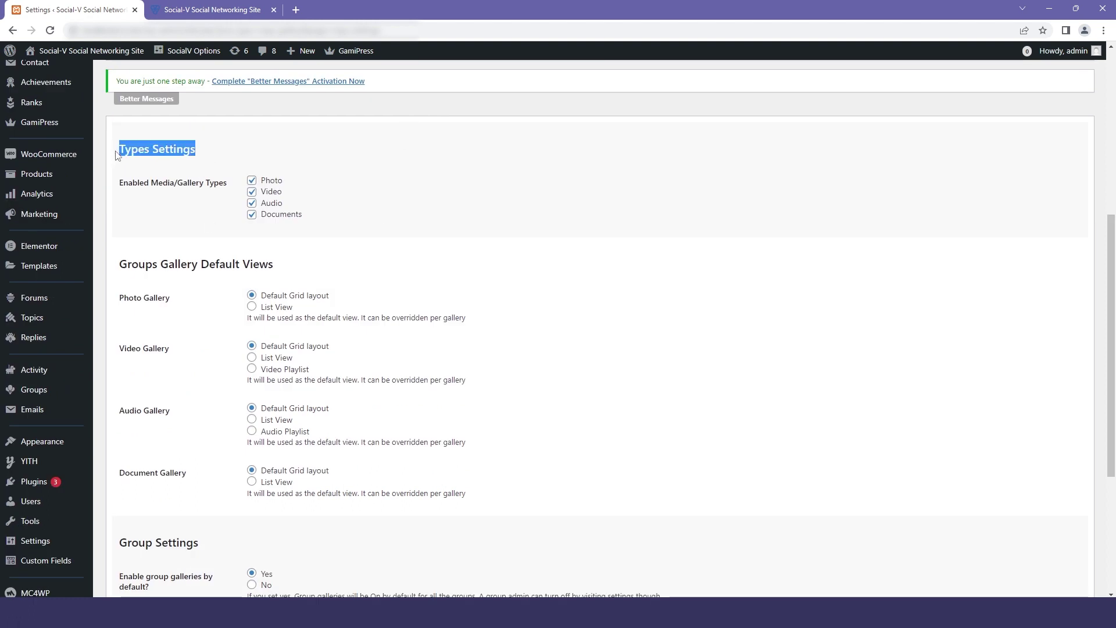
{"action": "left_click", "coordinate": [116, 153]}
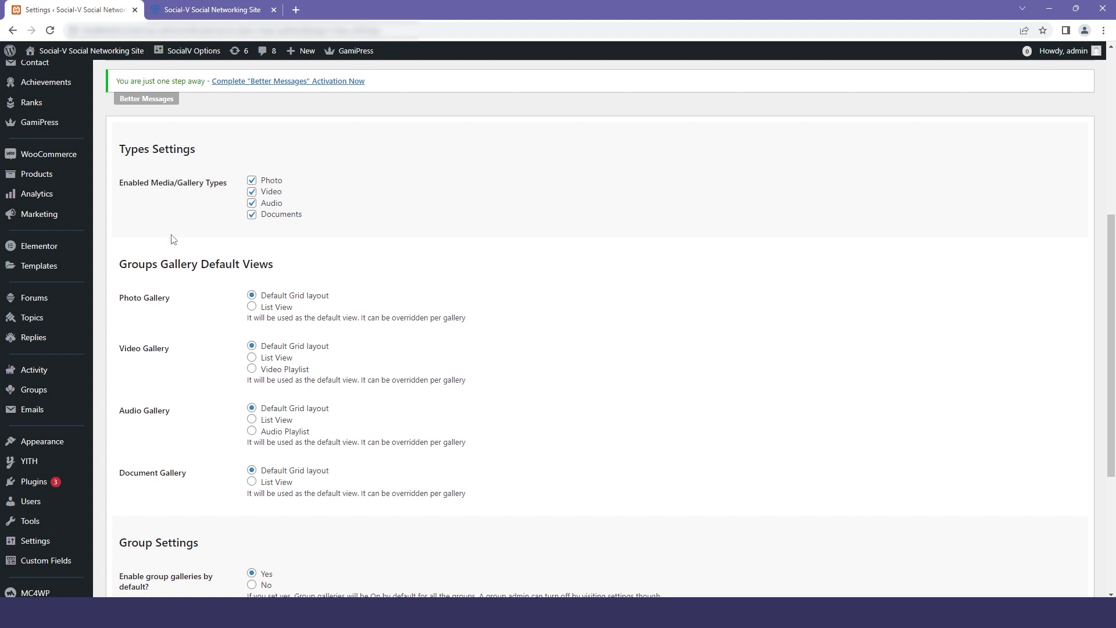
{"action": "left_click_drag", "start_coordinate": [292, 265], "coordinate": [120, 268]}
{"action": "left_click", "coordinate": [124, 267]}
{"action": "scroll", "coordinate": [143, 267], "scroll_direction": "down", "scroll_amount": 4}
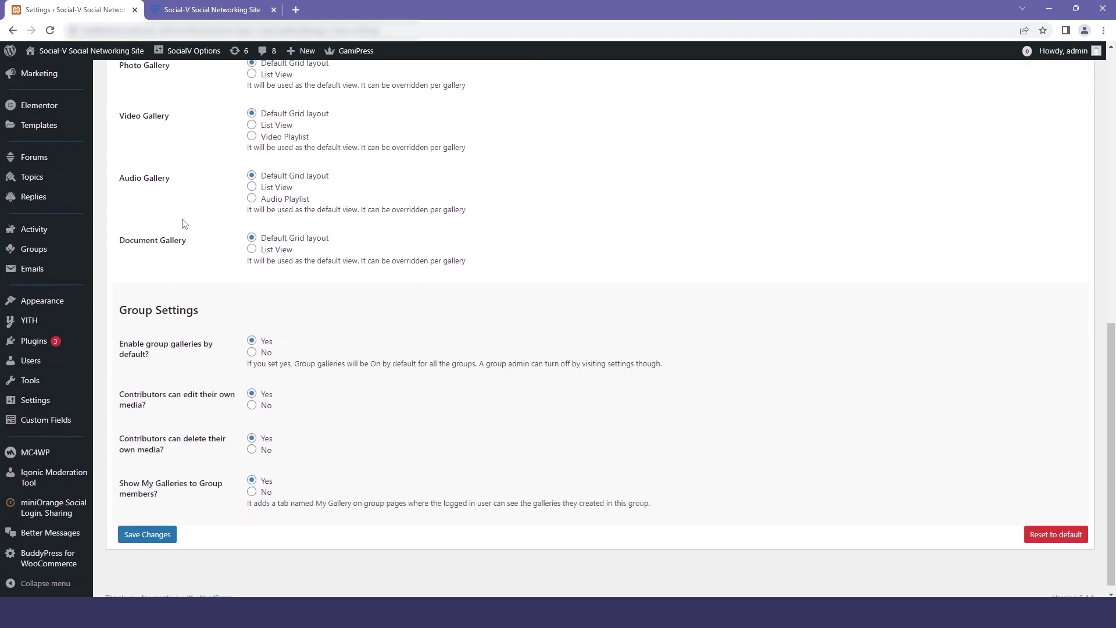
{"action": "left_click_drag", "start_coordinate": [204, 311], "coordinate": [121, 306]}
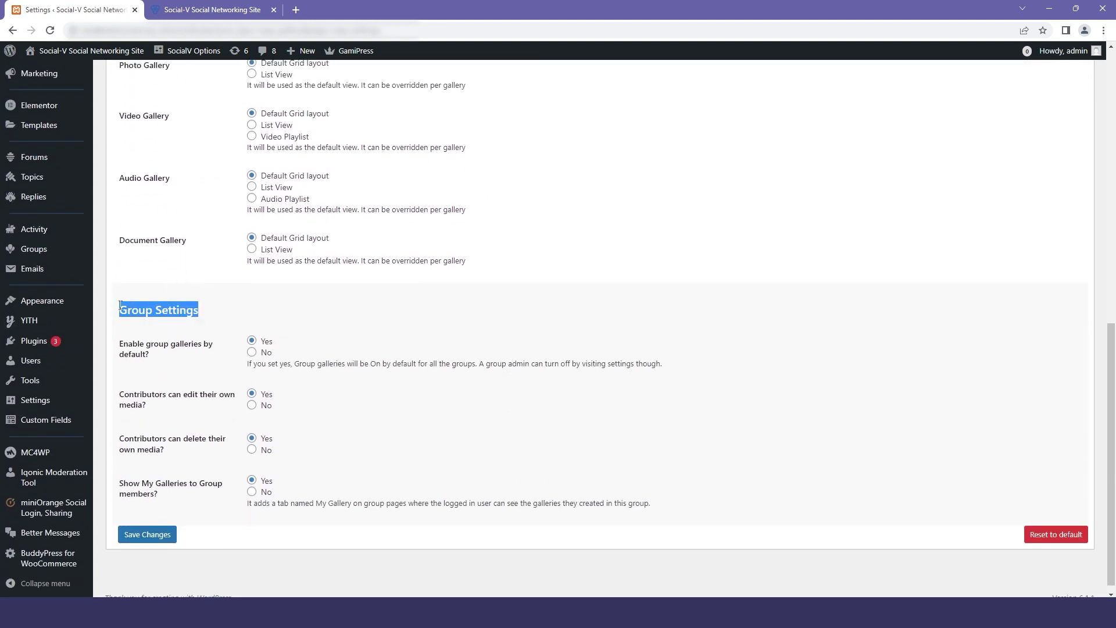
{"action": "left_click", "coordinate": [131, 306]}
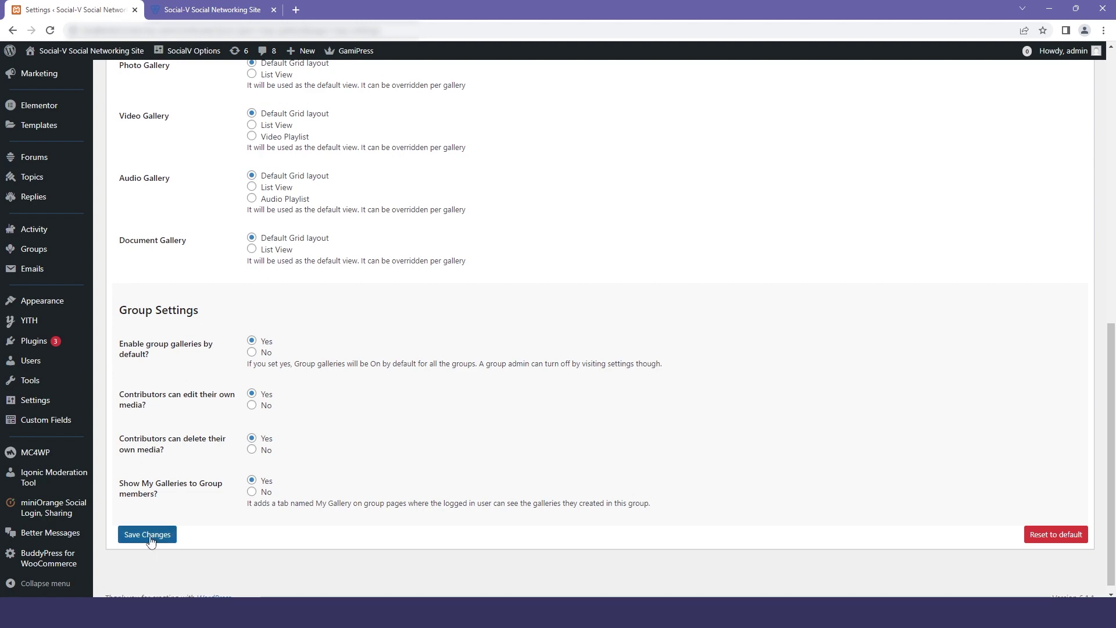
{"action": "scroll", "coordinate": [238, 456], "scroll_direction": "up", "scroll_amount": 10}
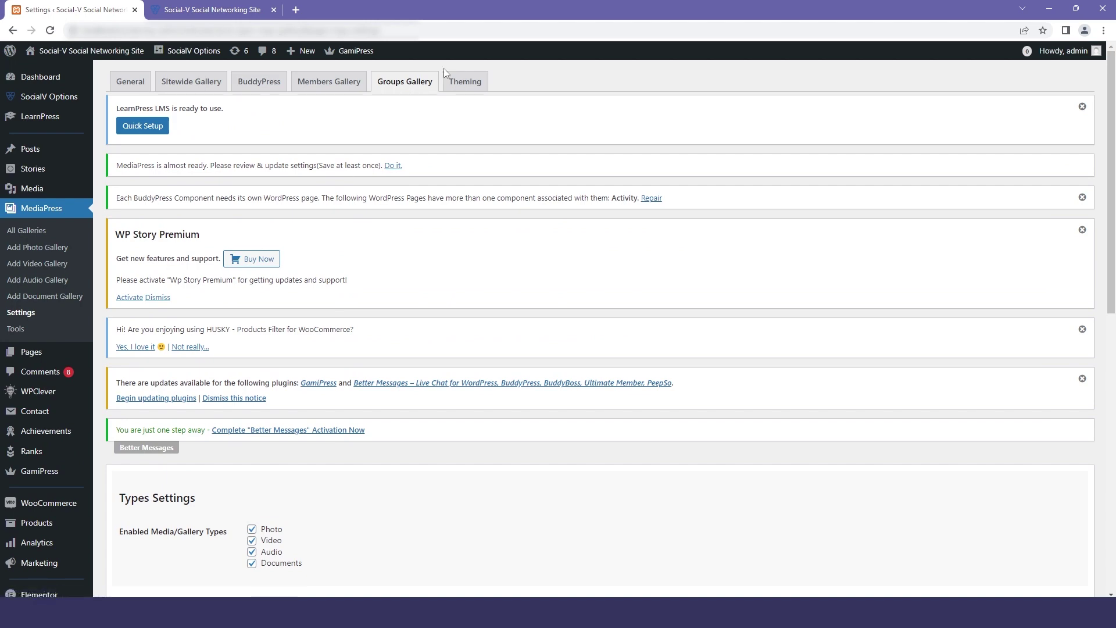
Open the Theming tab and review its Display and Audio/Video specific settings.
{"action": "left_click", "coordinate": [458, 81]}
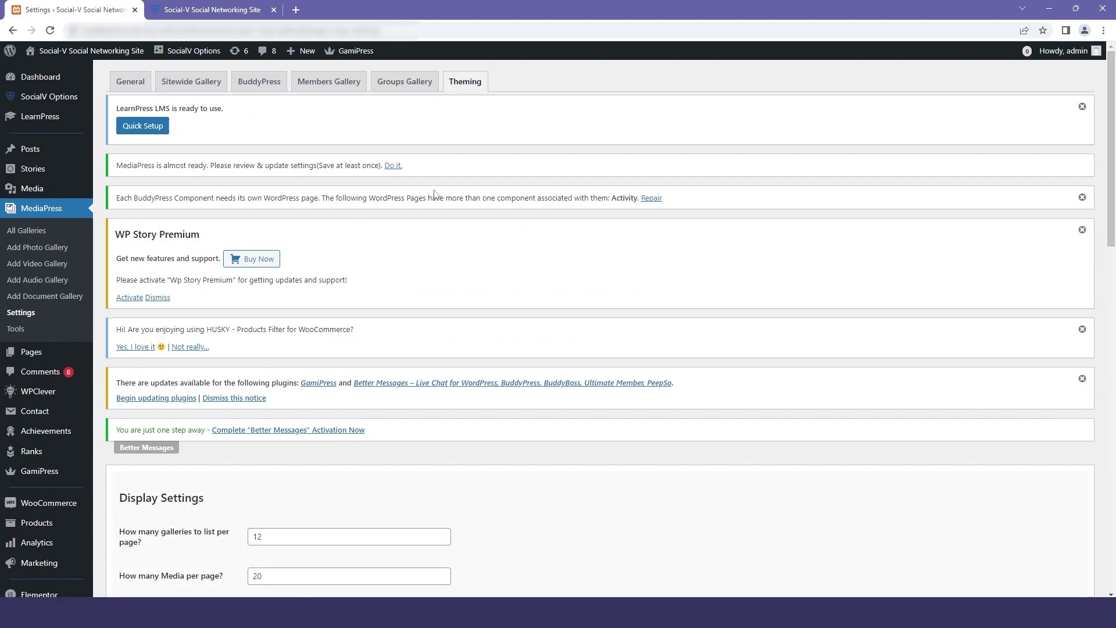
{"action": "scroll", "coordinate": [430, 198], "scroll_direction": "down", "scroll_amount": 6}
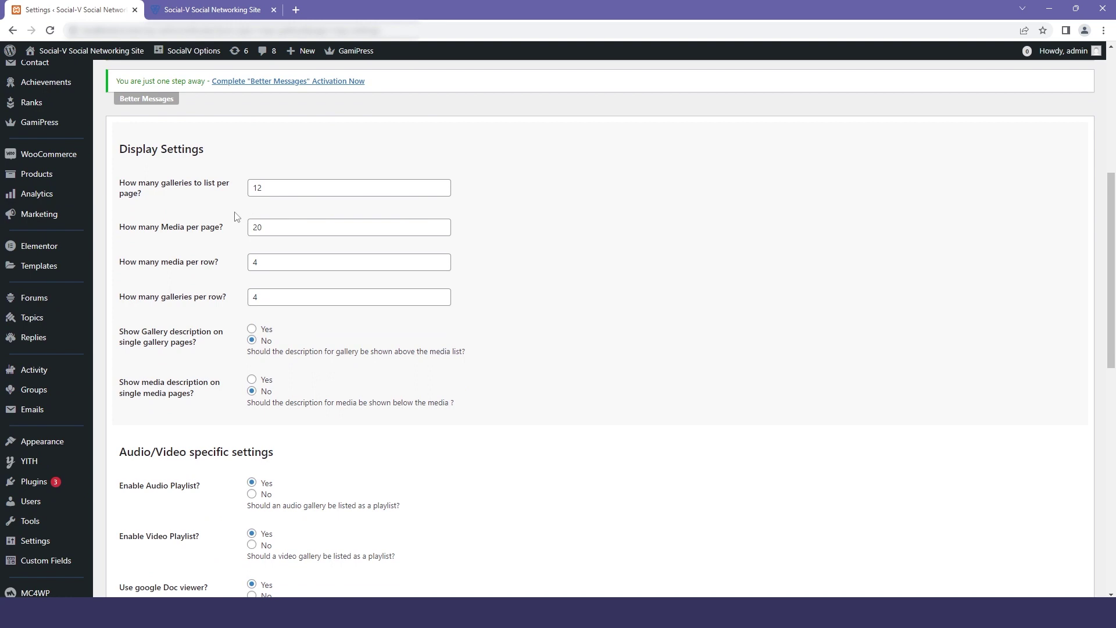
{"action": "triple_click", "coordinate": [119, 151]}
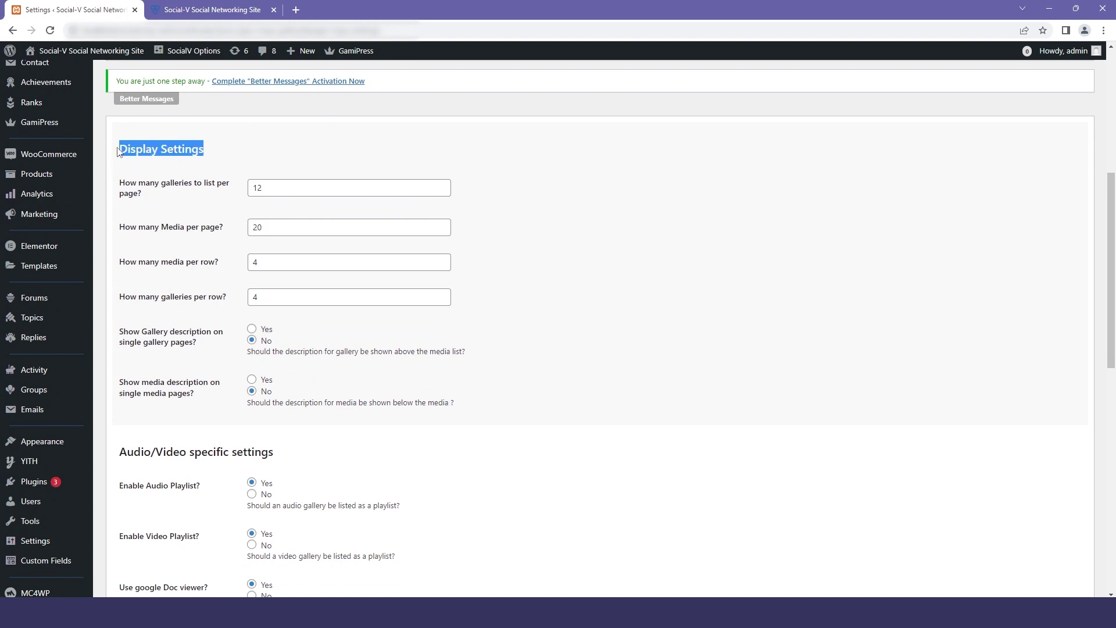
{"action": "left_click", "coordinate": [133, 152]}
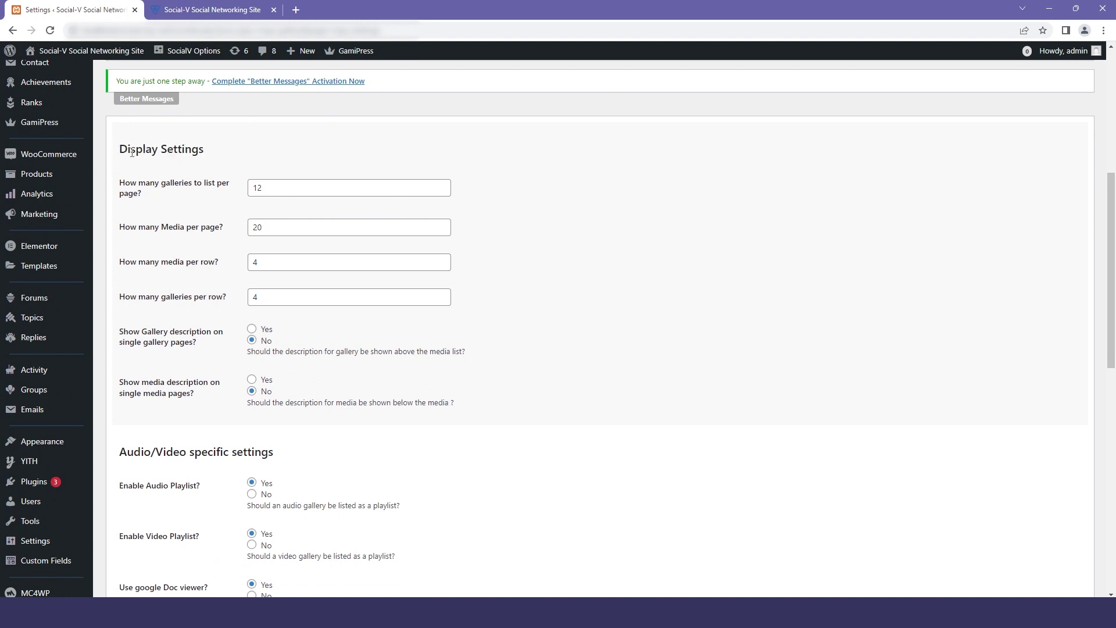
{"action": "scroll", "coordinate": [219, 210], "scroll_direction": "down", "scroll_amount": 2}
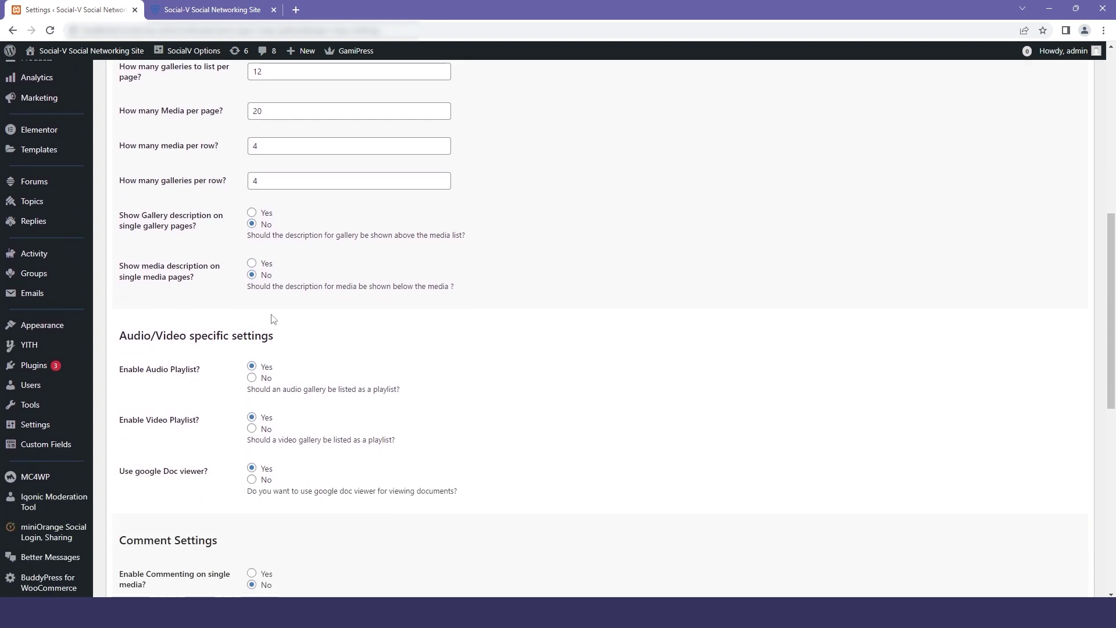
{"action": "left_click_drag", "start_coordinate": [271, 336], "coordinate": [122, 339]}
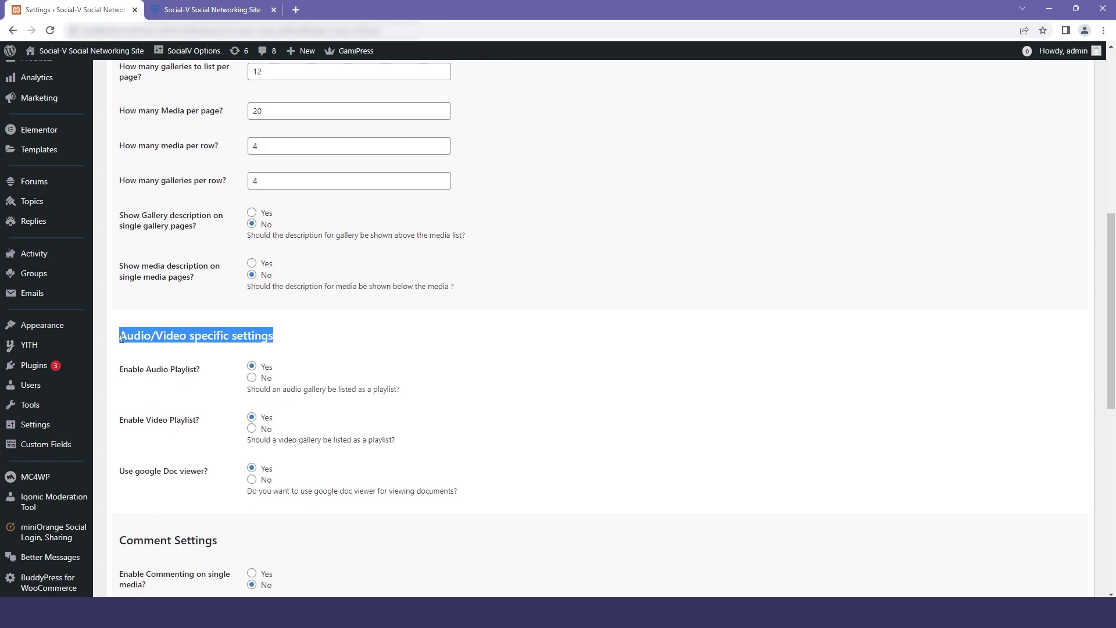
{"action": "left_click", "coordinate": [150, 351]}
Review the Lightbox Settings, return to Sitewide Gallery, and bring up the Create a Group page.
{"action": "scroll", "coordinate": [157, 367], "scroll_direction": "down", "scroll_amount": 4}
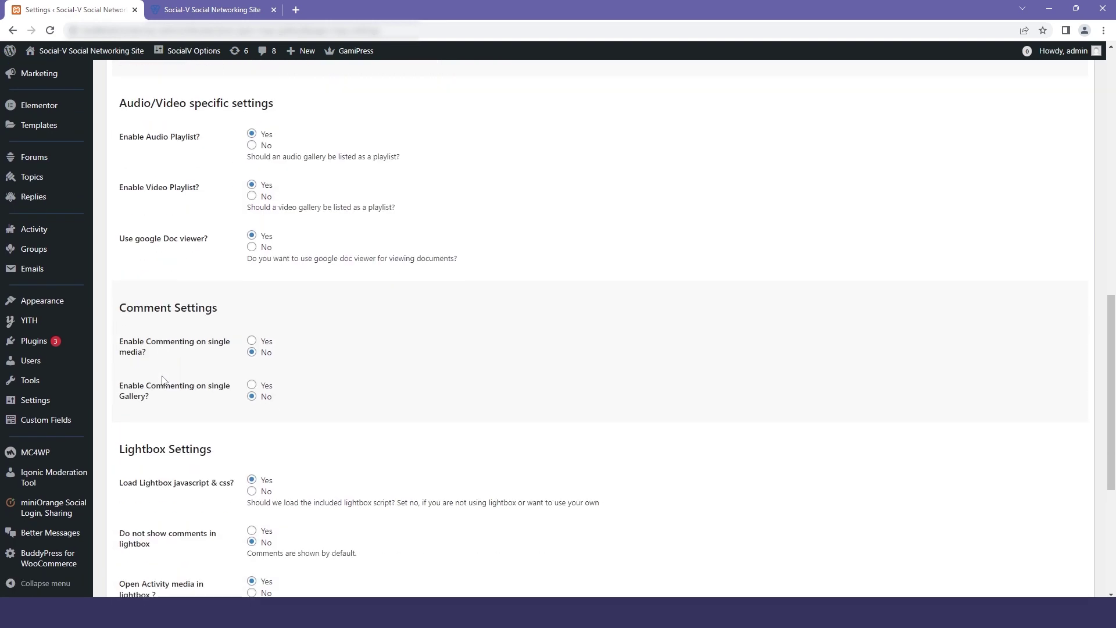
{"action": "left_click_drag", "start_coordinate": [229, 309], "coordinate": [103, 309]}
{"action": "scroll", "coordinate": [160, 309], "scroll_direction": "down", "scroll_amount": 5}
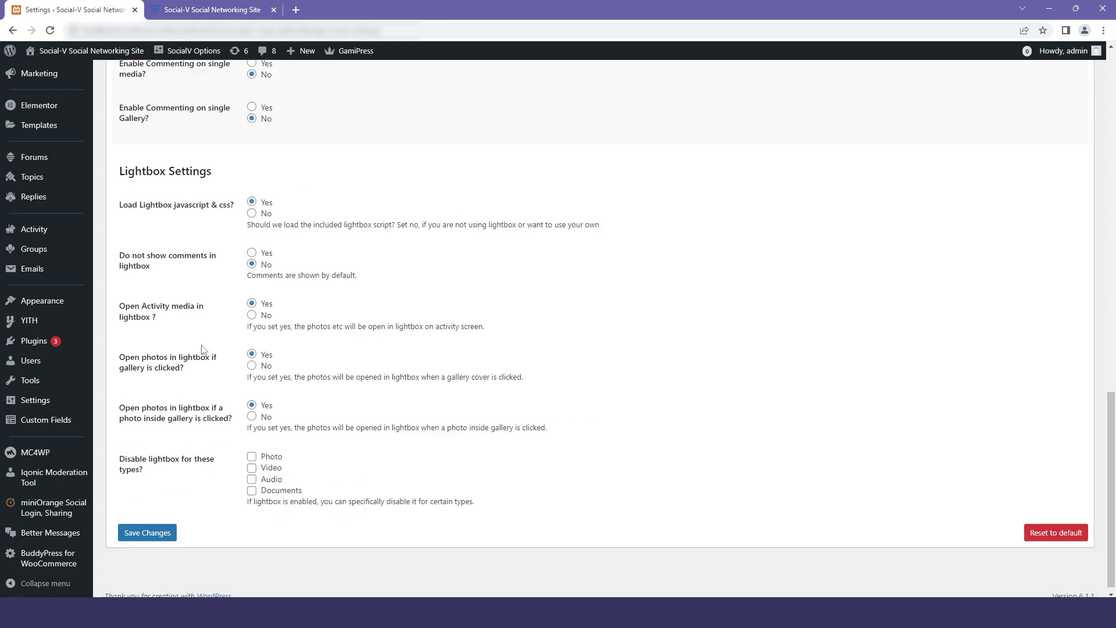
{"action": "left_click_drag", "start_coordinate": [228, 170], "coordinate": [119, 164]}
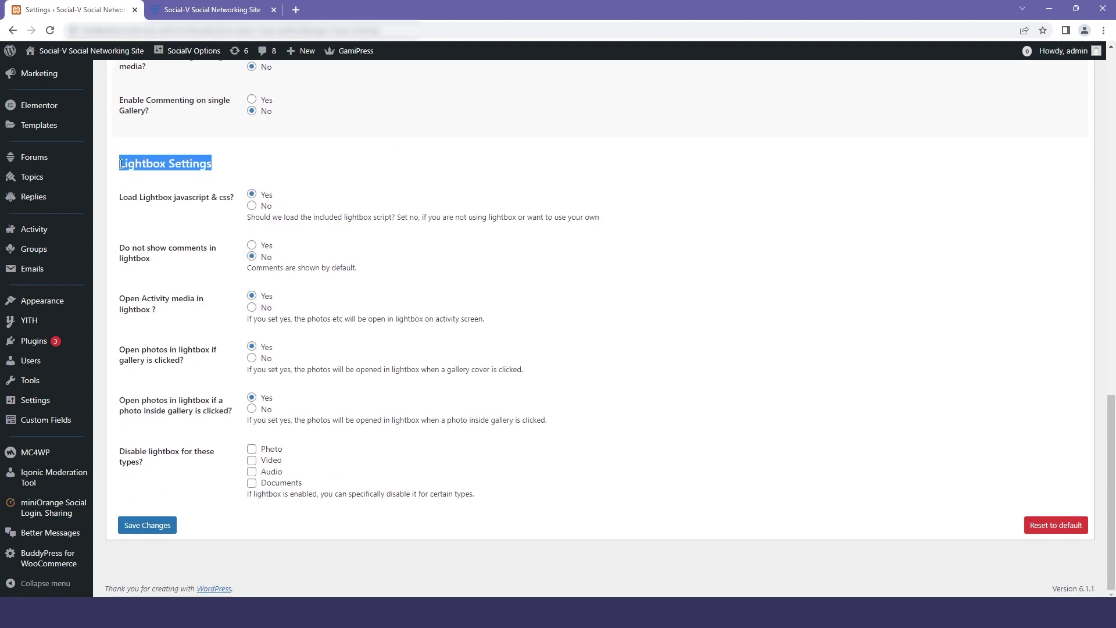
{"action": "left_click", "coordinate": [143, 315]}
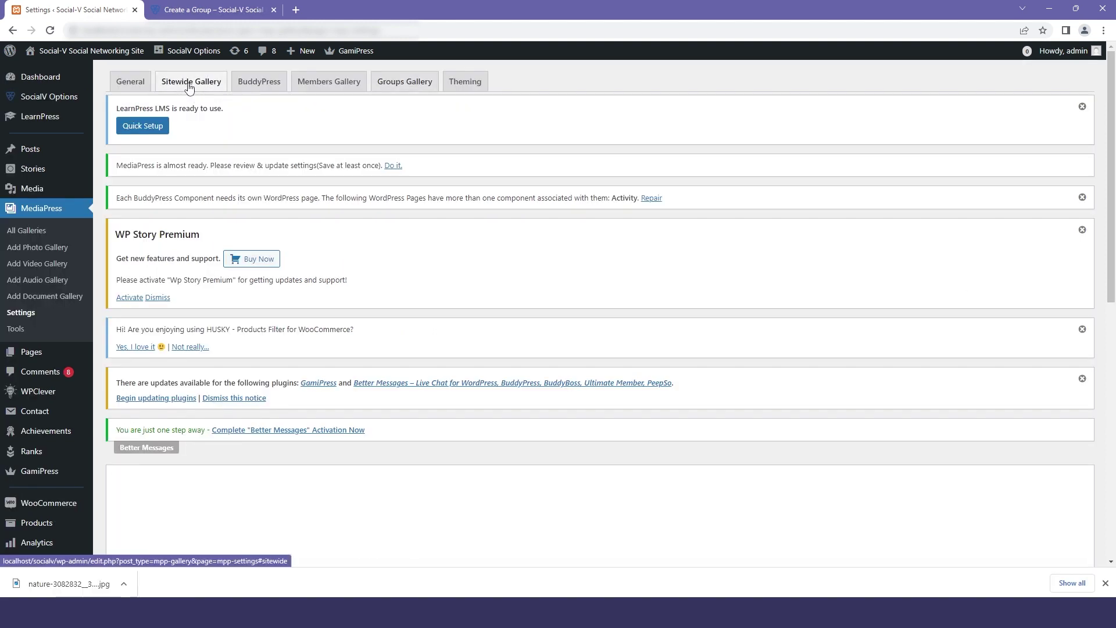
{"action": "left_click", "coordinate": [189, 84]}
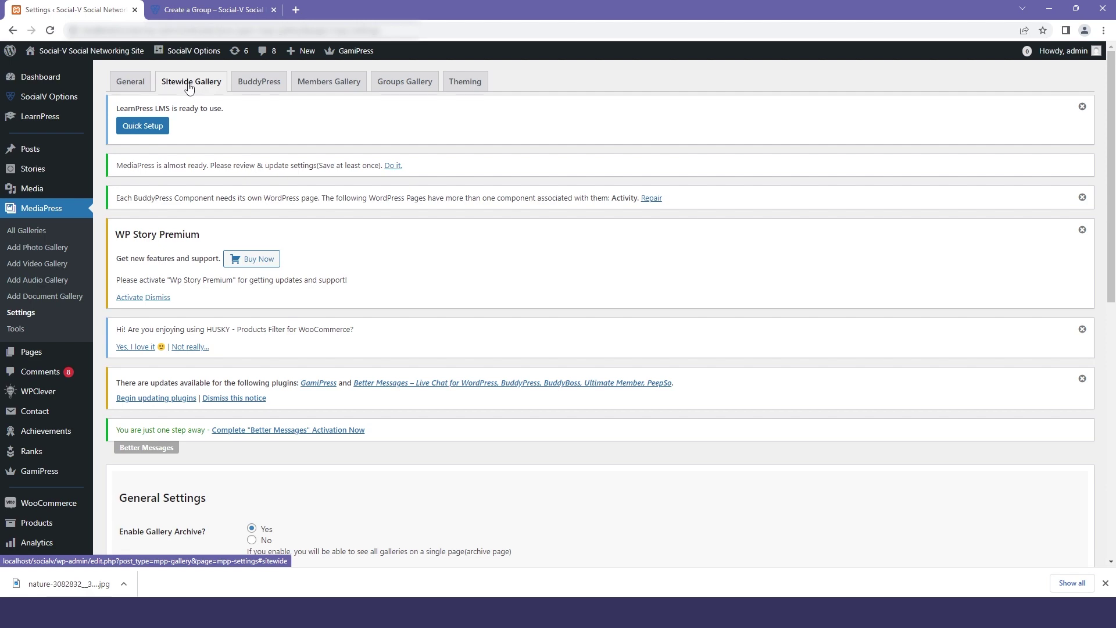
{"action": "left_click", "coordinate": [243, 9]}
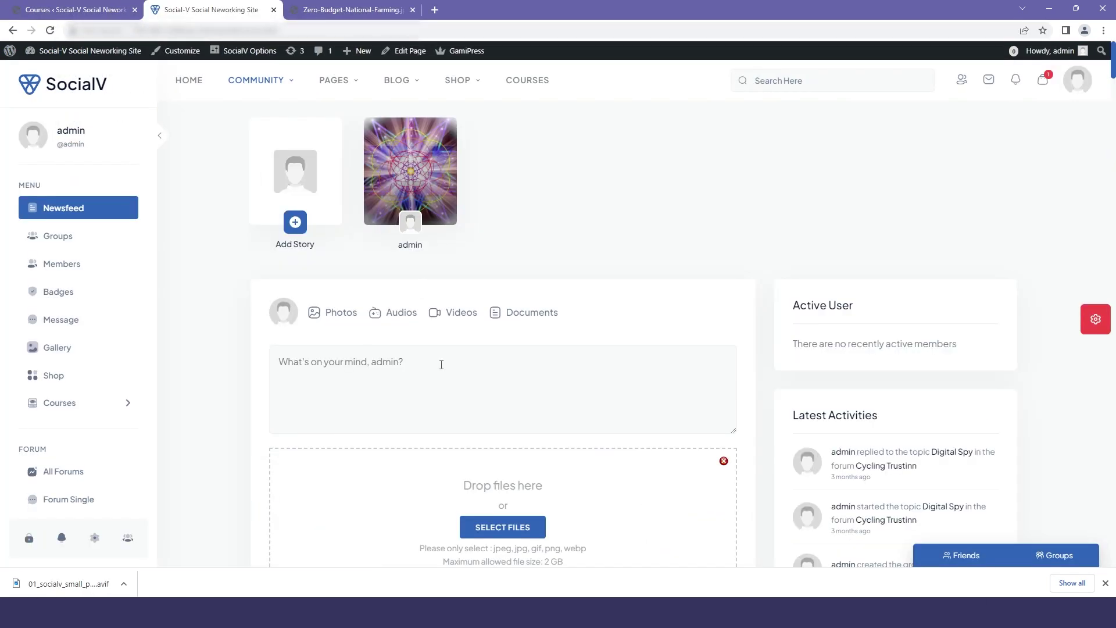
Paste the Zero-Budget-National-Farming.jpg image URL into the post's link field, add it, and start a photo upload.
{"action": "scroll", "coordinate": [330, 336], "scroll_direction": "down", "scroll_amount": 2}
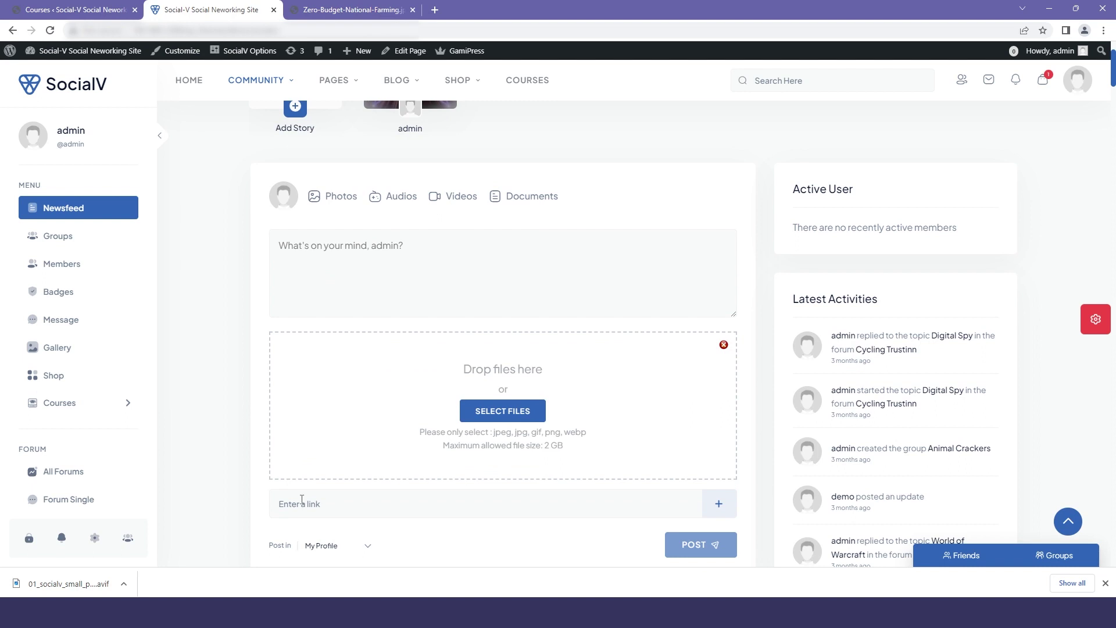
{"action": "left_click", "coordinate": [322, 505]}
{"action": "scroll", "coordinate": [339, 389], "scroll_direction": "down", "scroll_amount": 2}
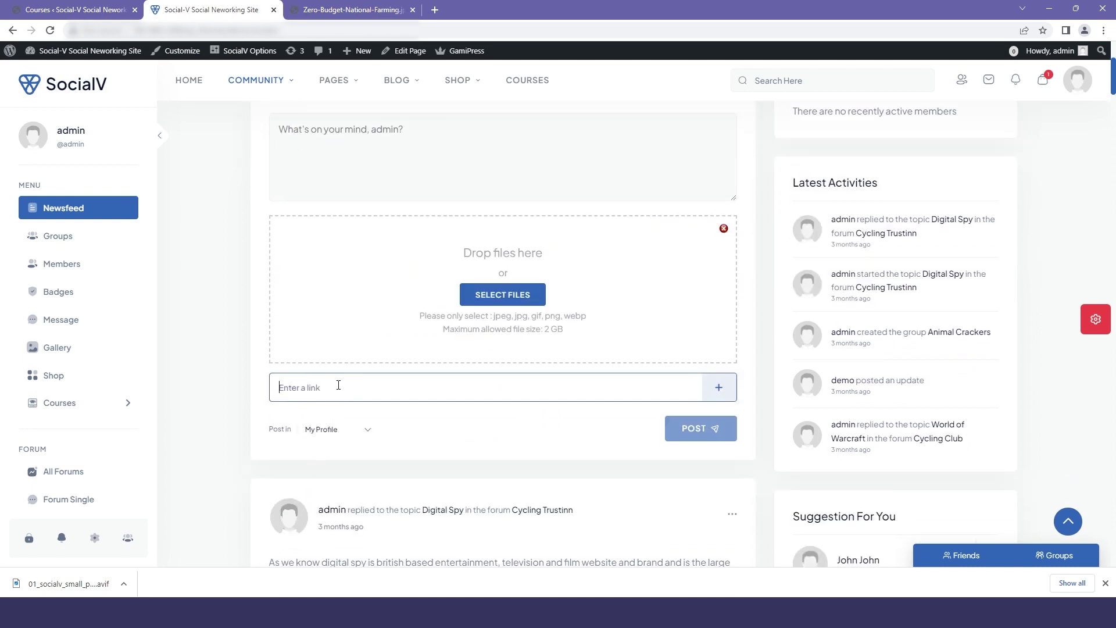
{"action": "key", "text": "ctrl+v"}
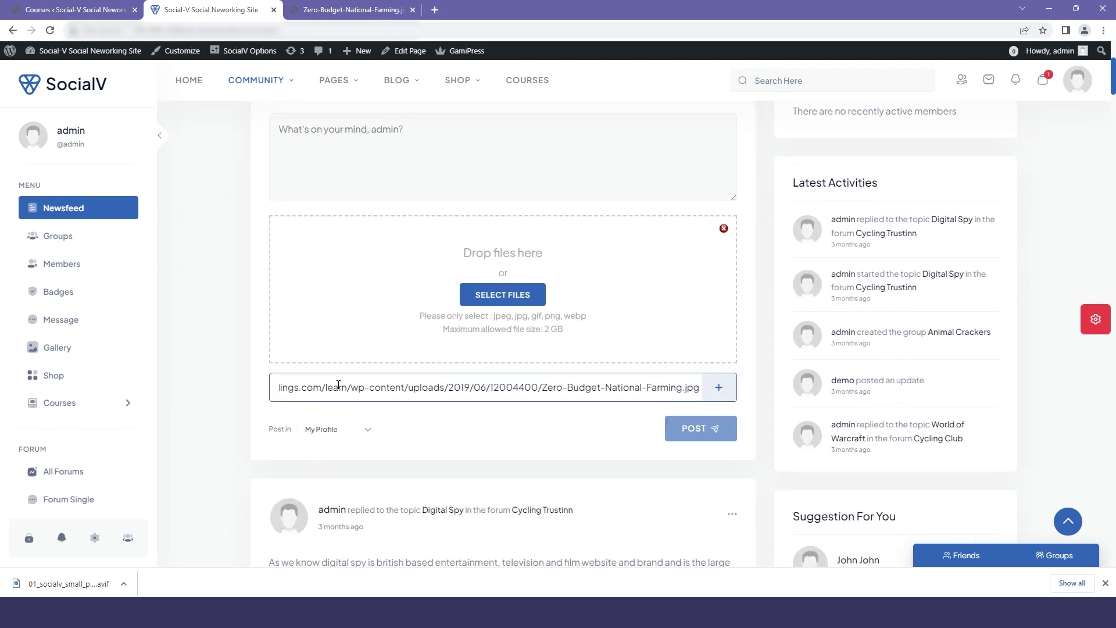
{"action": "left_click_drag", "start_coordinate": [338, 385], "coordinate": [204, 387]}
{"action": "left_click_drag", "start_coordinate": [450, 386], "coordinate": [693, 394]}
{"action": "key", "text": "ctrl+a"}
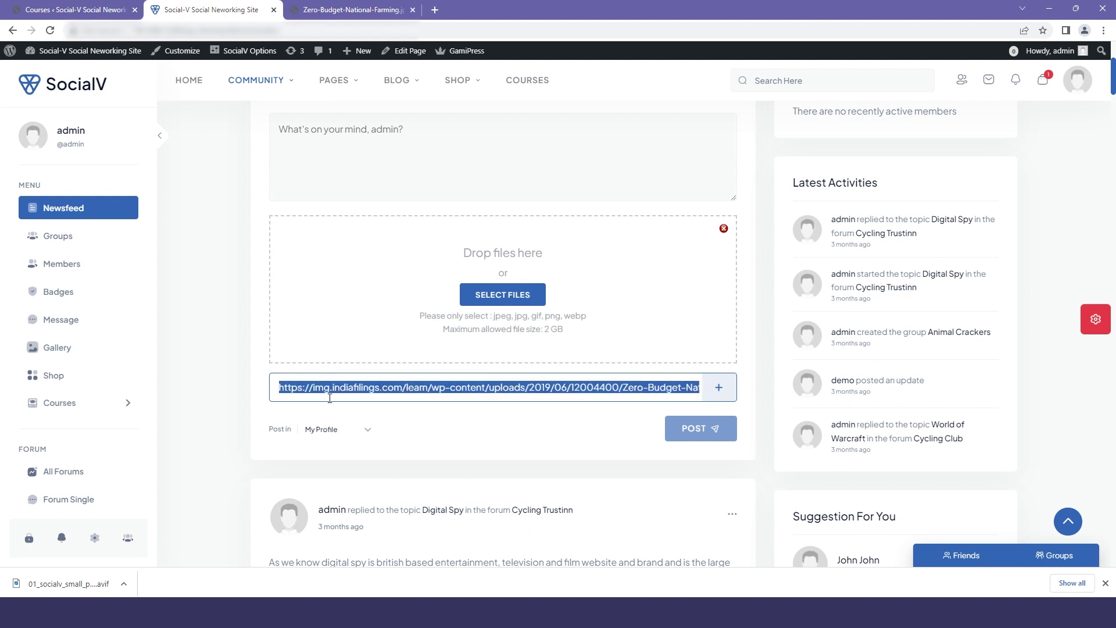
{"action": "left_click", "coordinate": [719, 389]}
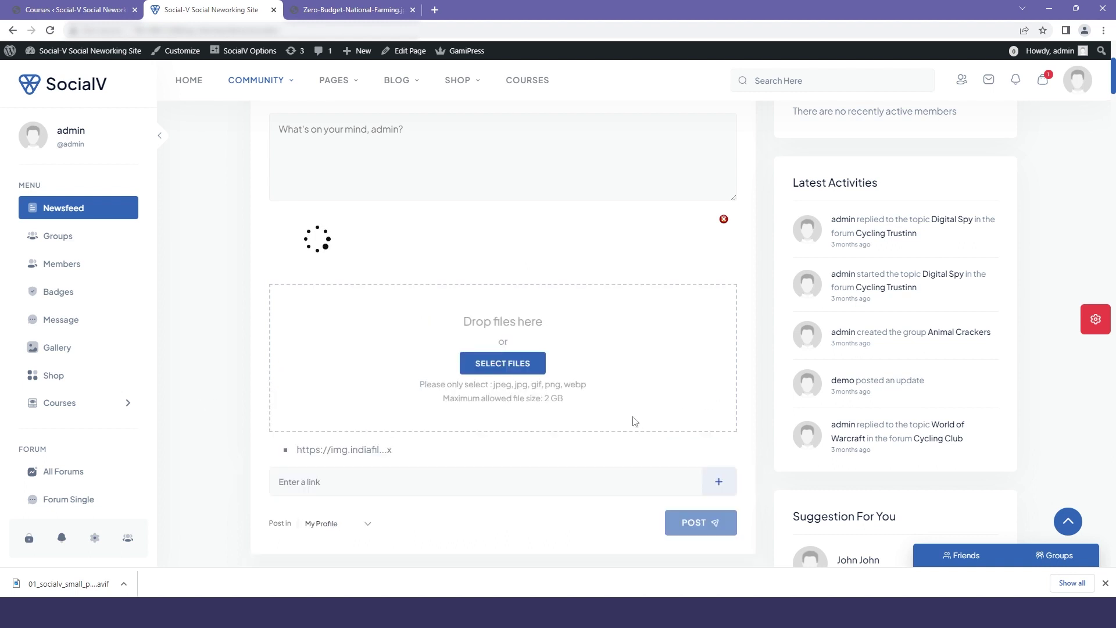
{"action": "scroll", "coordinate": [500, 291], "scroll_direction": "up", "scroll_amount": 4}
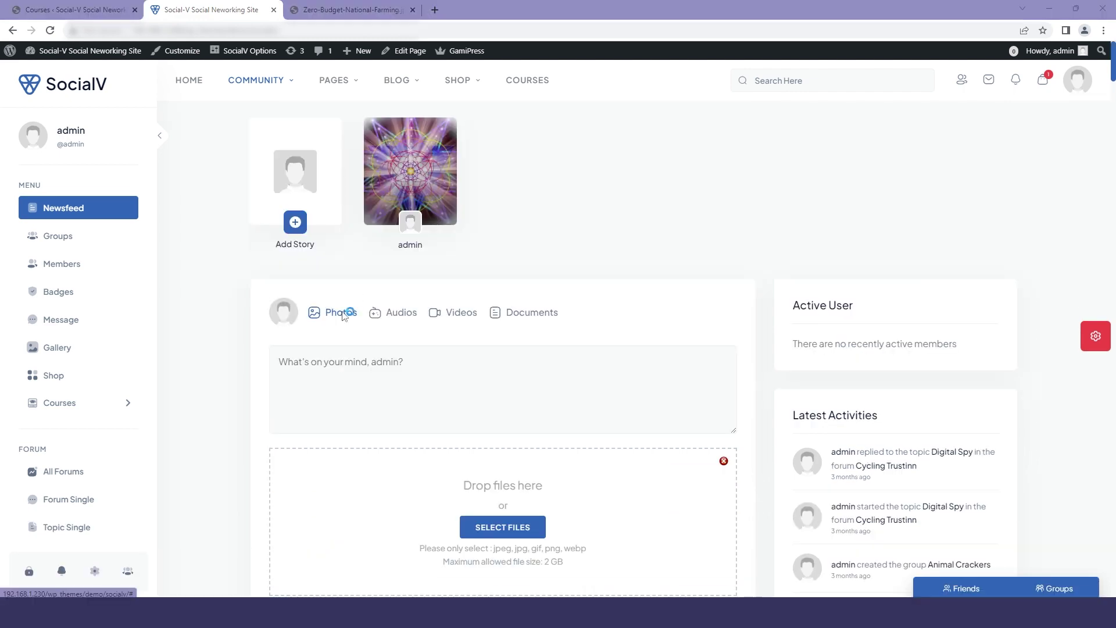
{"action": "left_click", "coordinate": [352, 312]}
Upload Graphic Side.jpg from the Pictures folder and publish the newsfeed post.
{"action": "left_click", "coordinate": [52, 133]}
{"action": "left_click", "coordinate": [199, 108]}
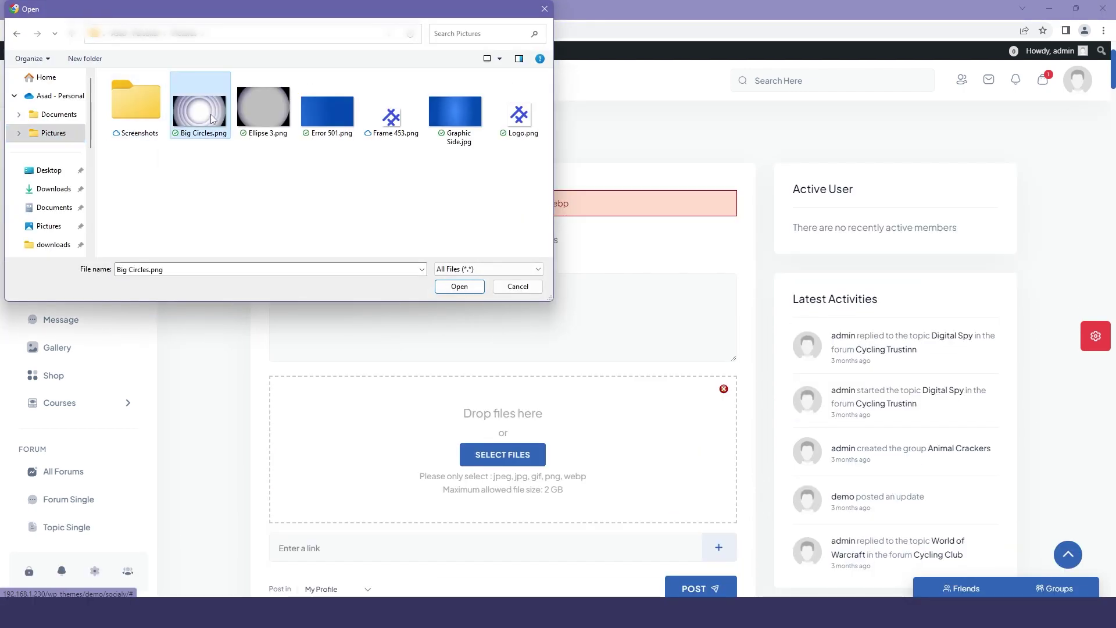
{"action": "left_click", "coordinate": [455, 112]}
{"action": "left_click", "coordinate": [459, 286]}
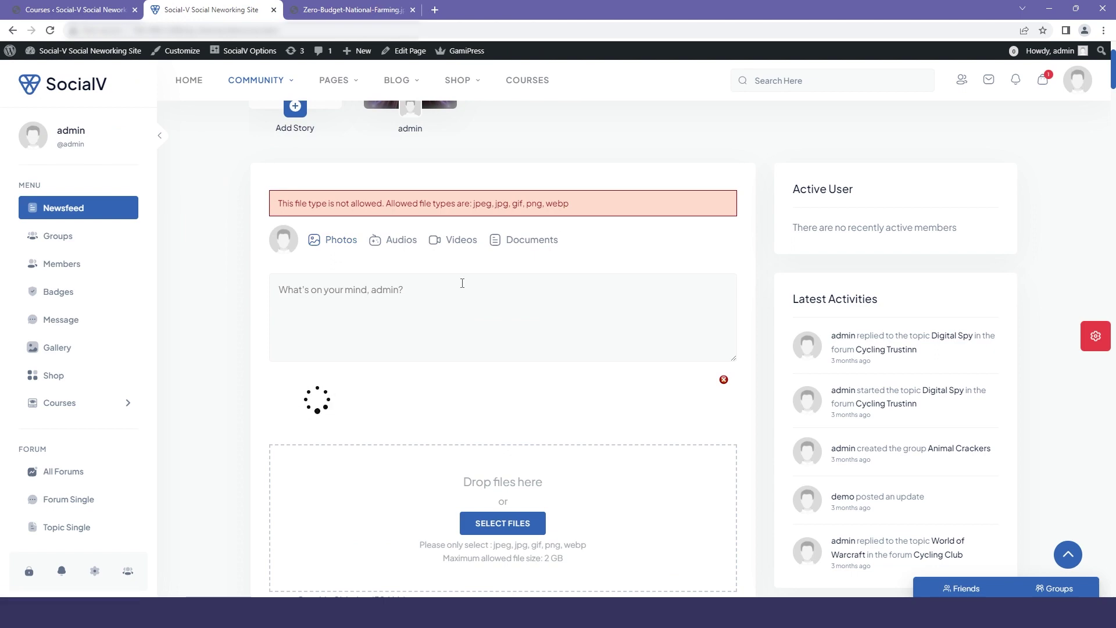
{"action": "scroll", "coordinate": [462, 284], "scroll_direction": "down", "scroll_amount": 4}
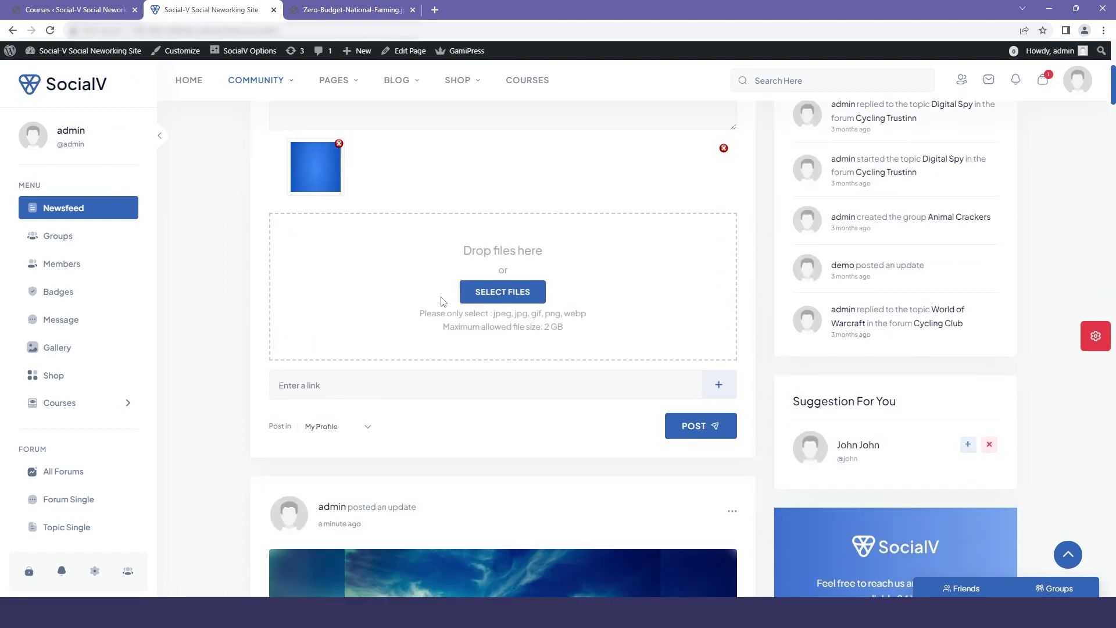
{"action": "left_click", "coordinate": [686, 426]}
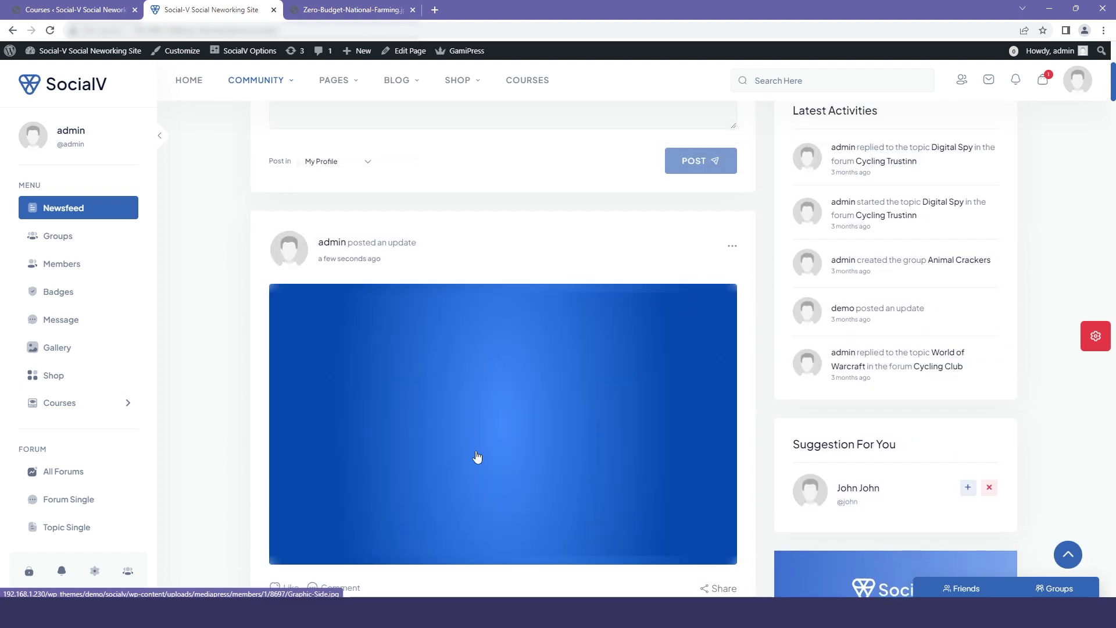